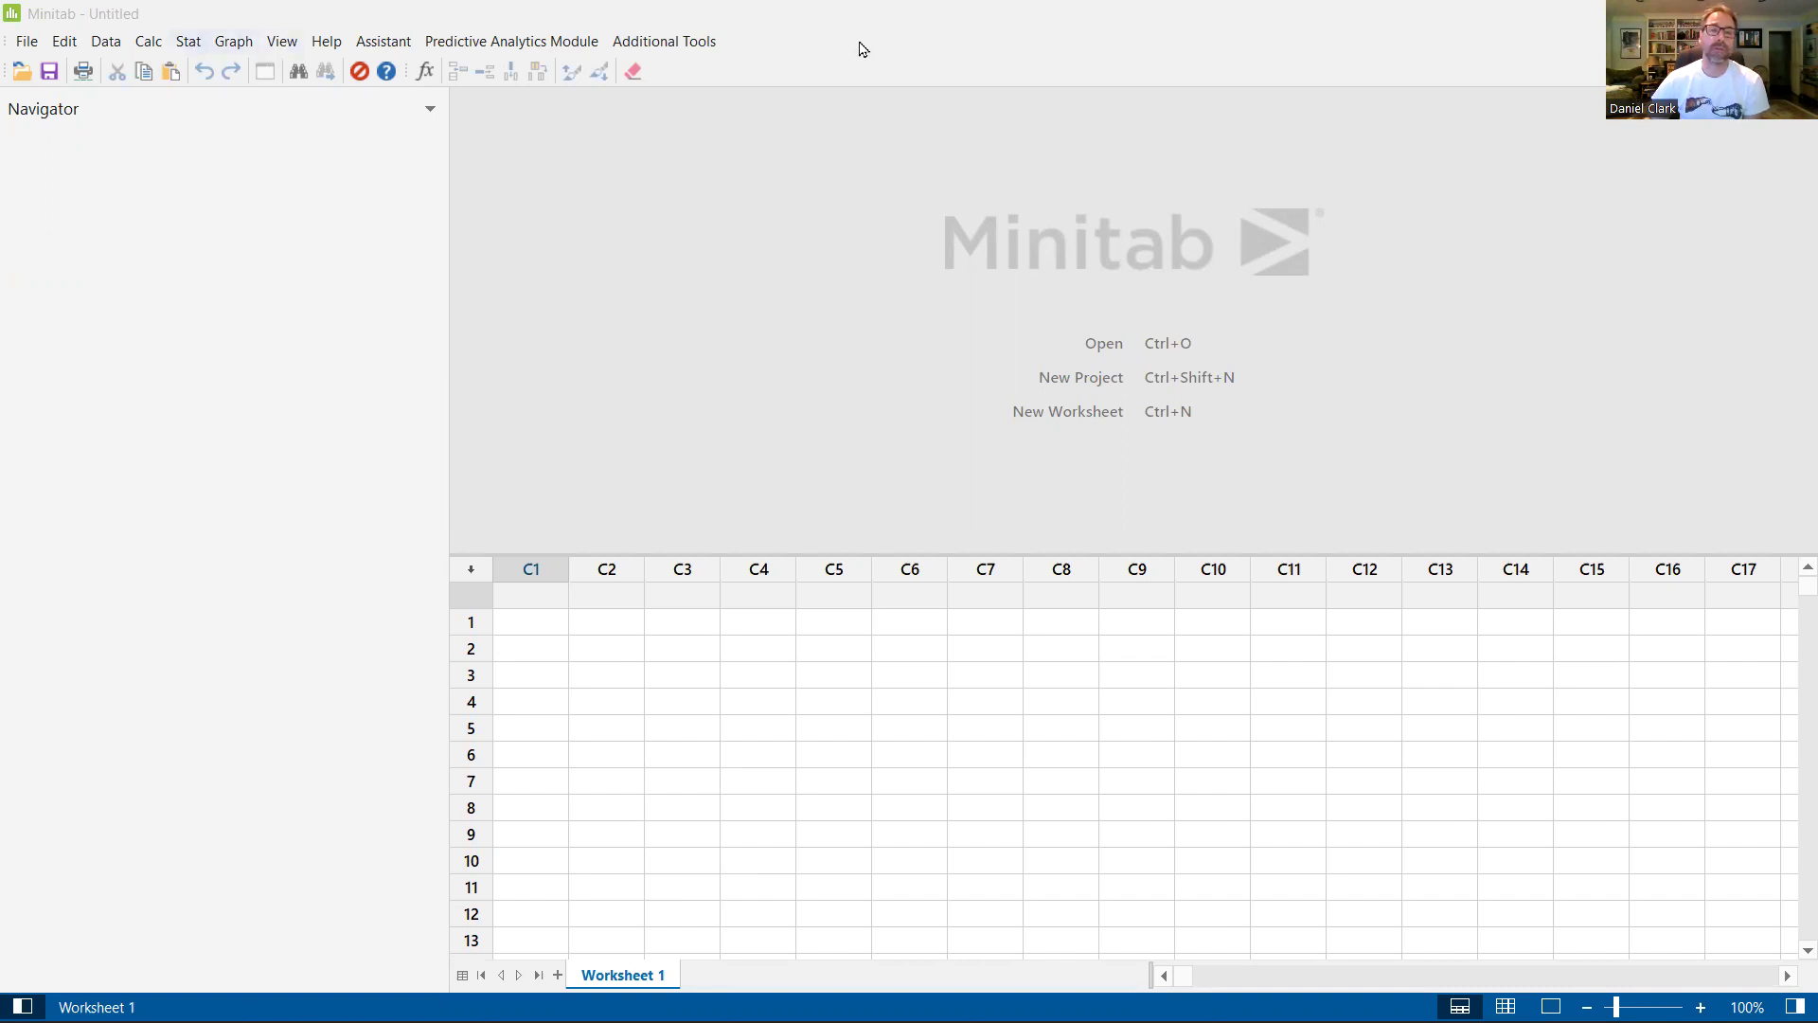
Start a 1 Proportion analysis and set its data source to summarized data.
left_click(890, 33)
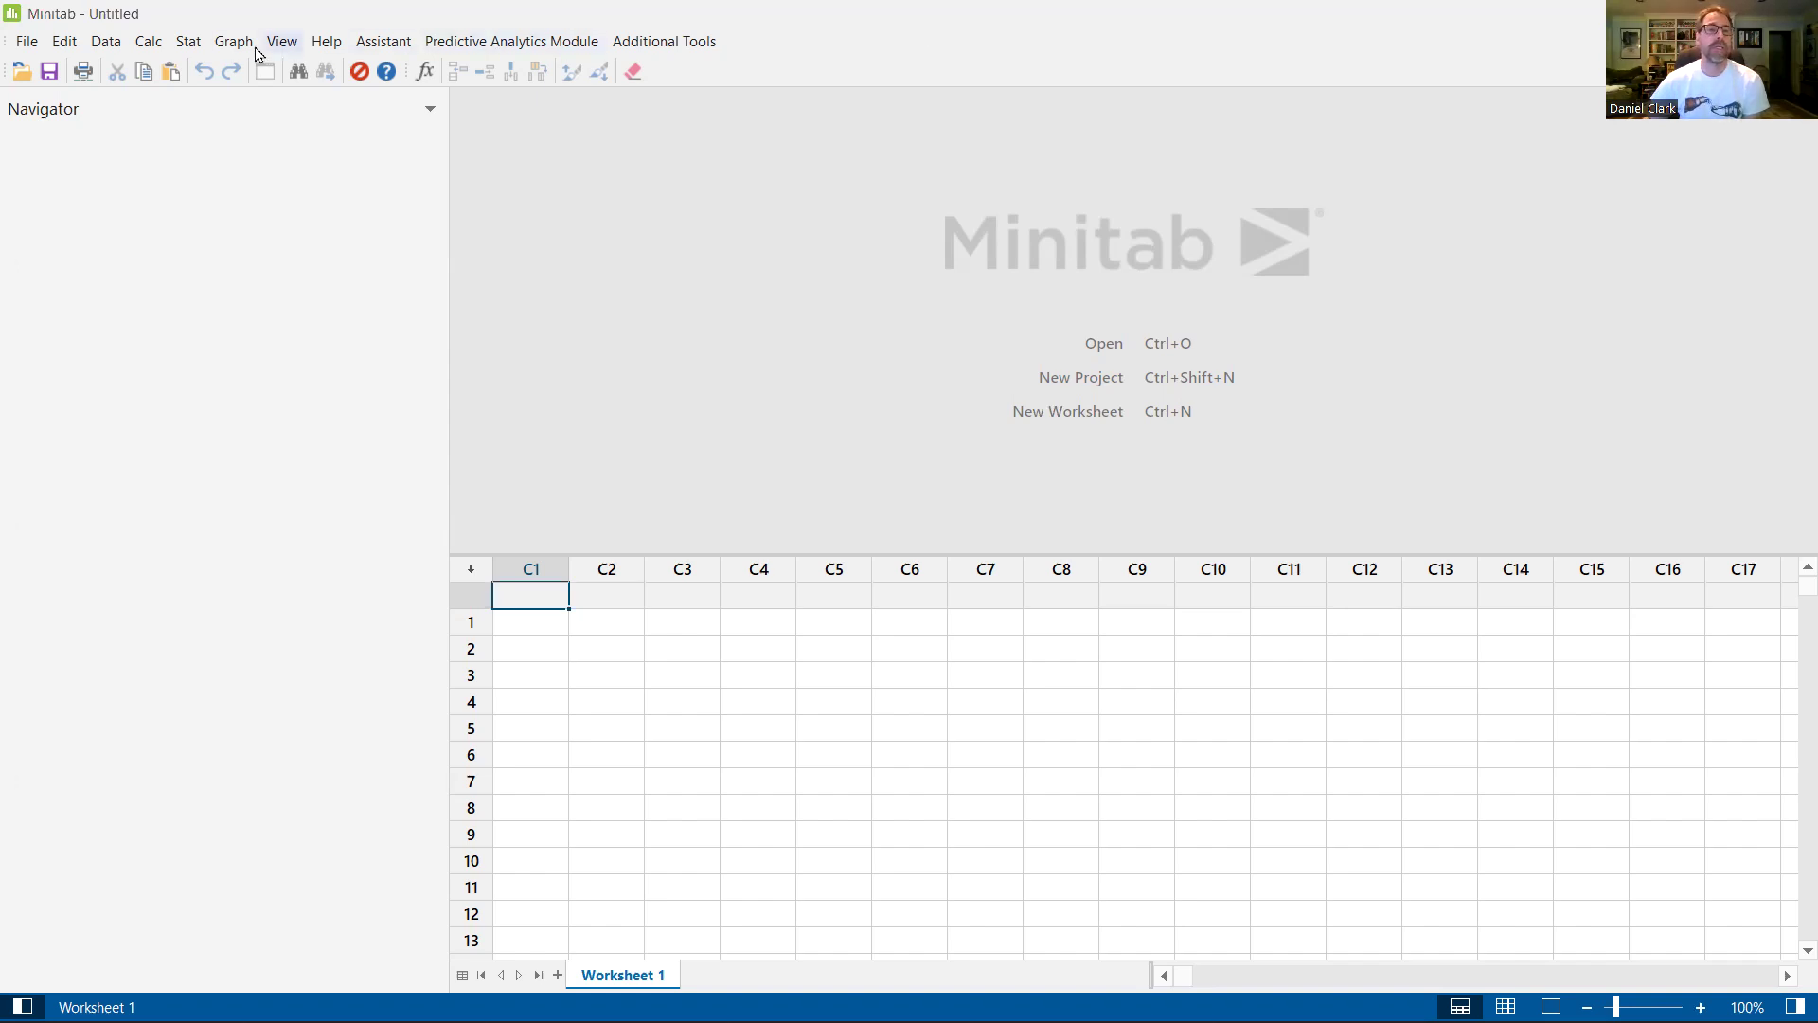
left_click(192, 47)
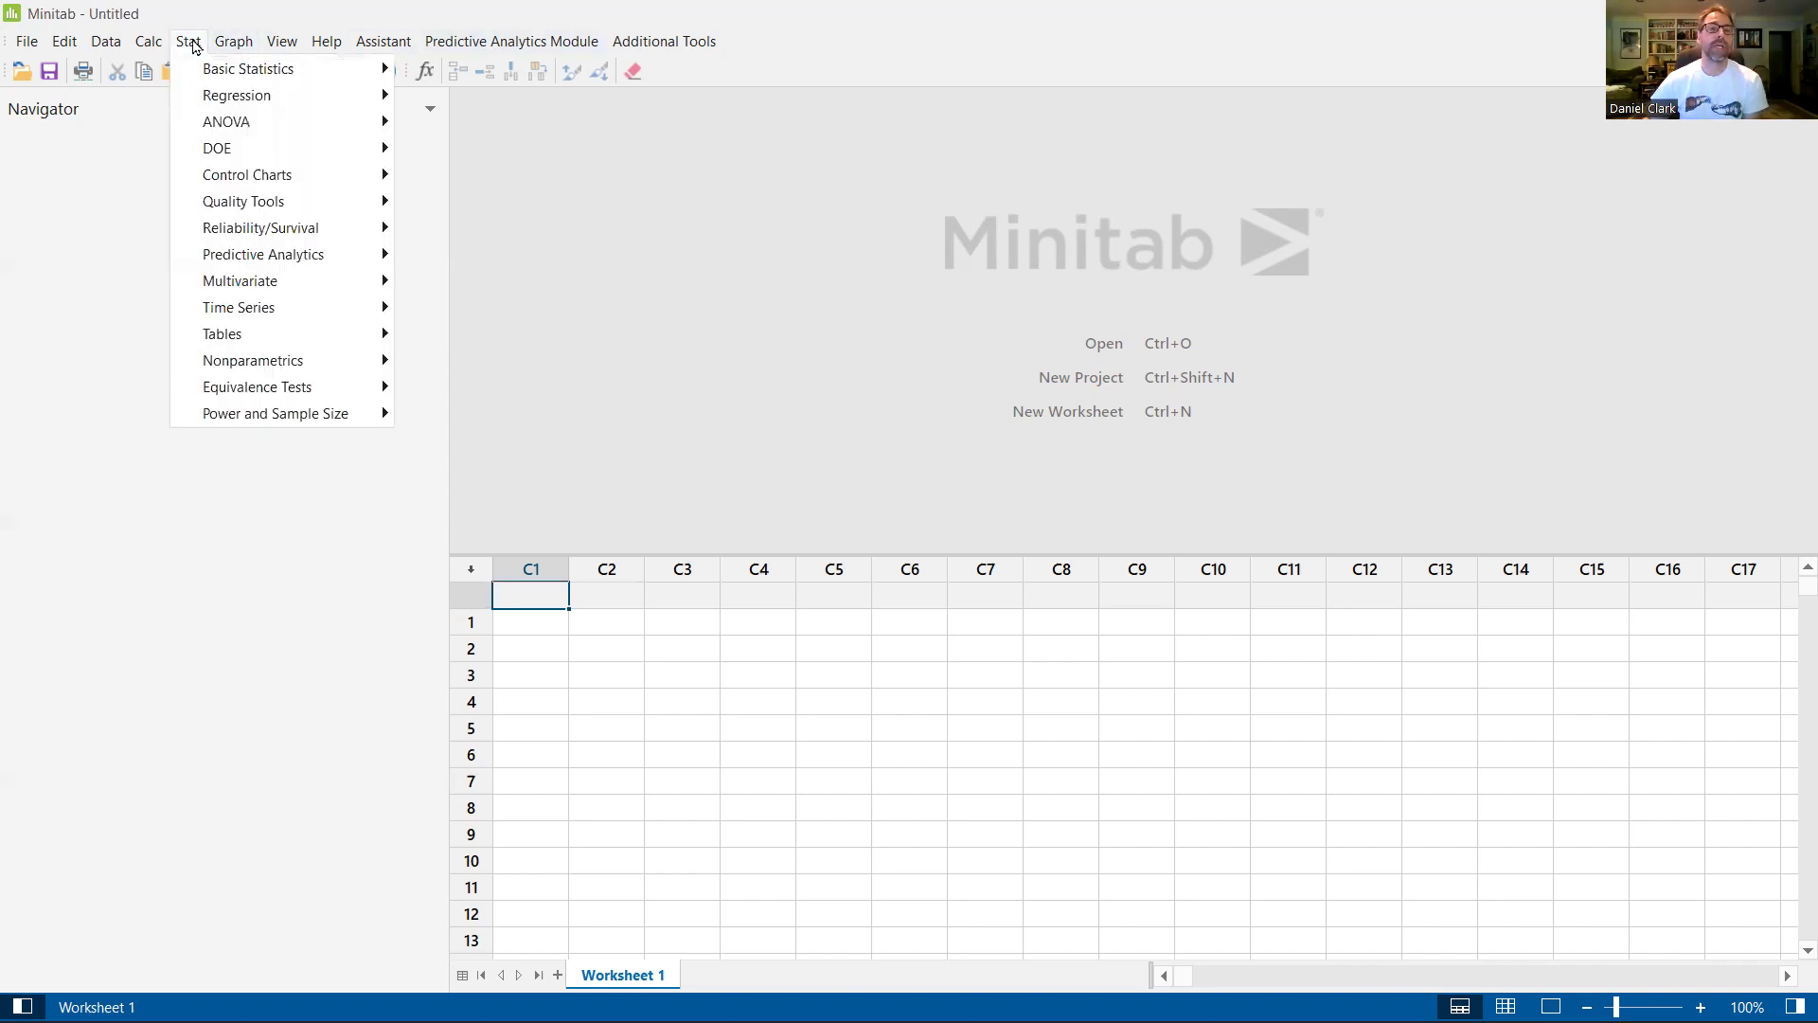
mouse_move(304, 70)
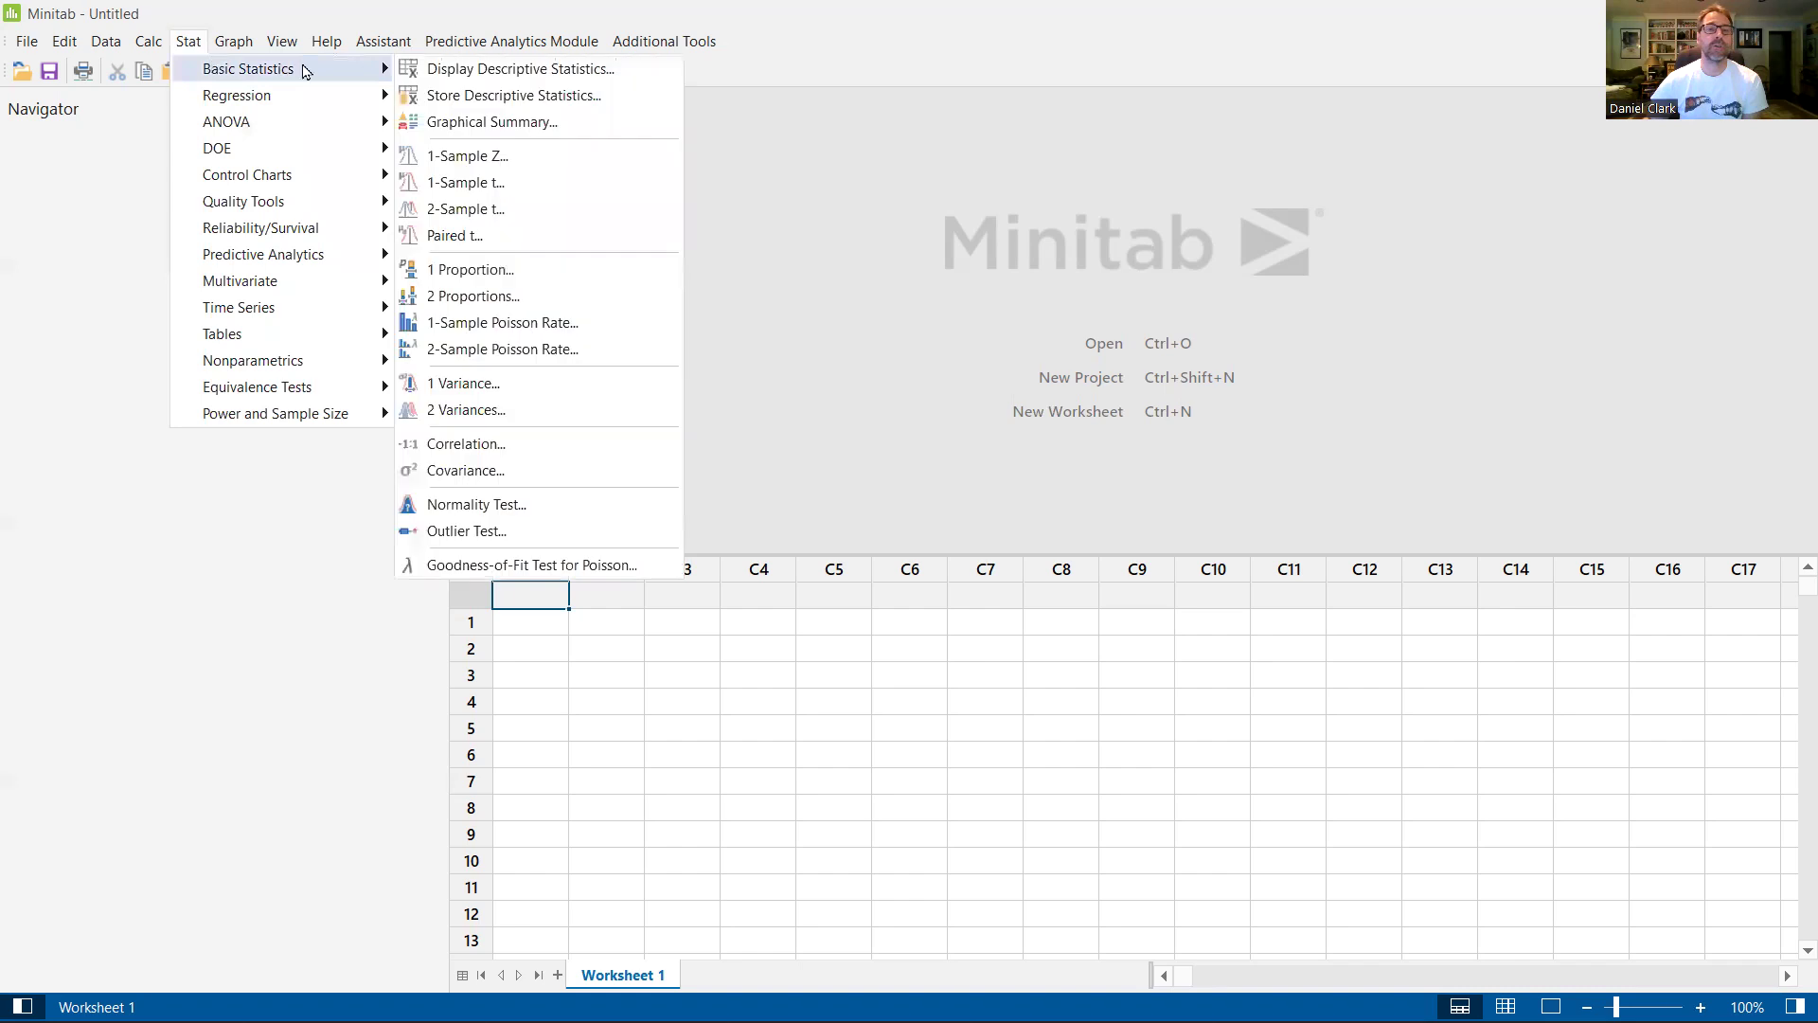
left_click(512, 270)
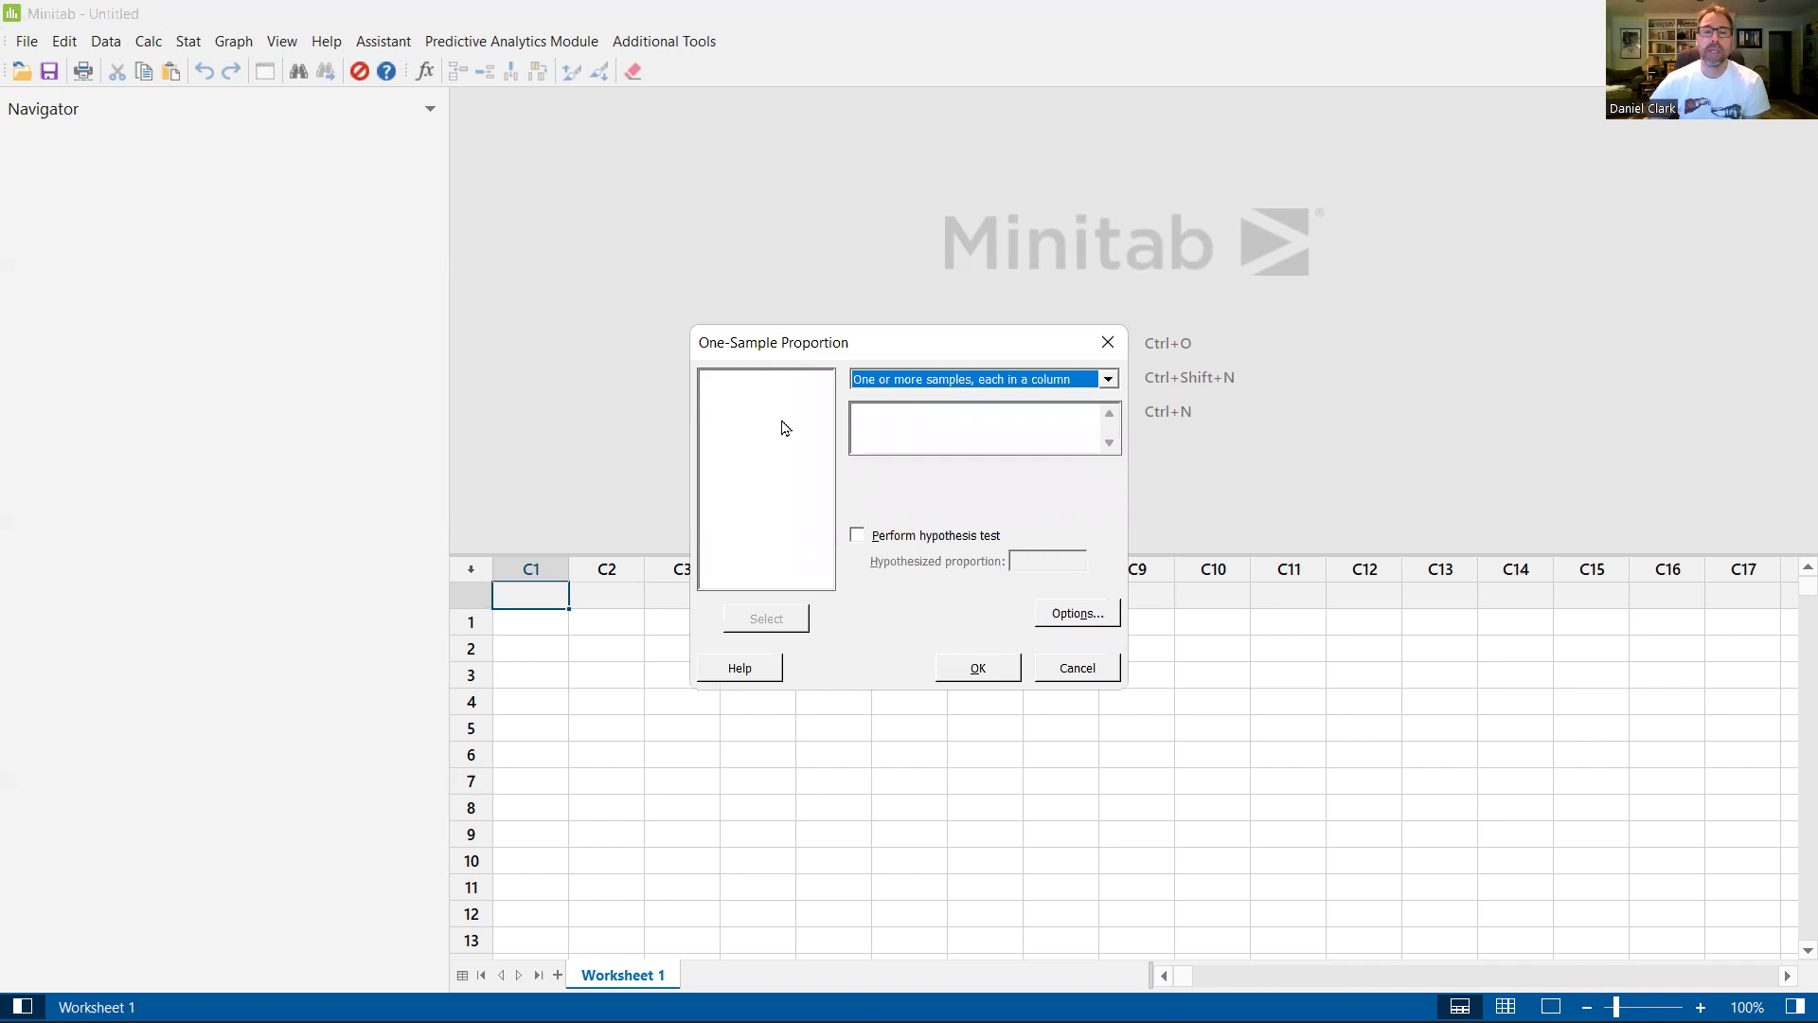
left_click(1108, 380)
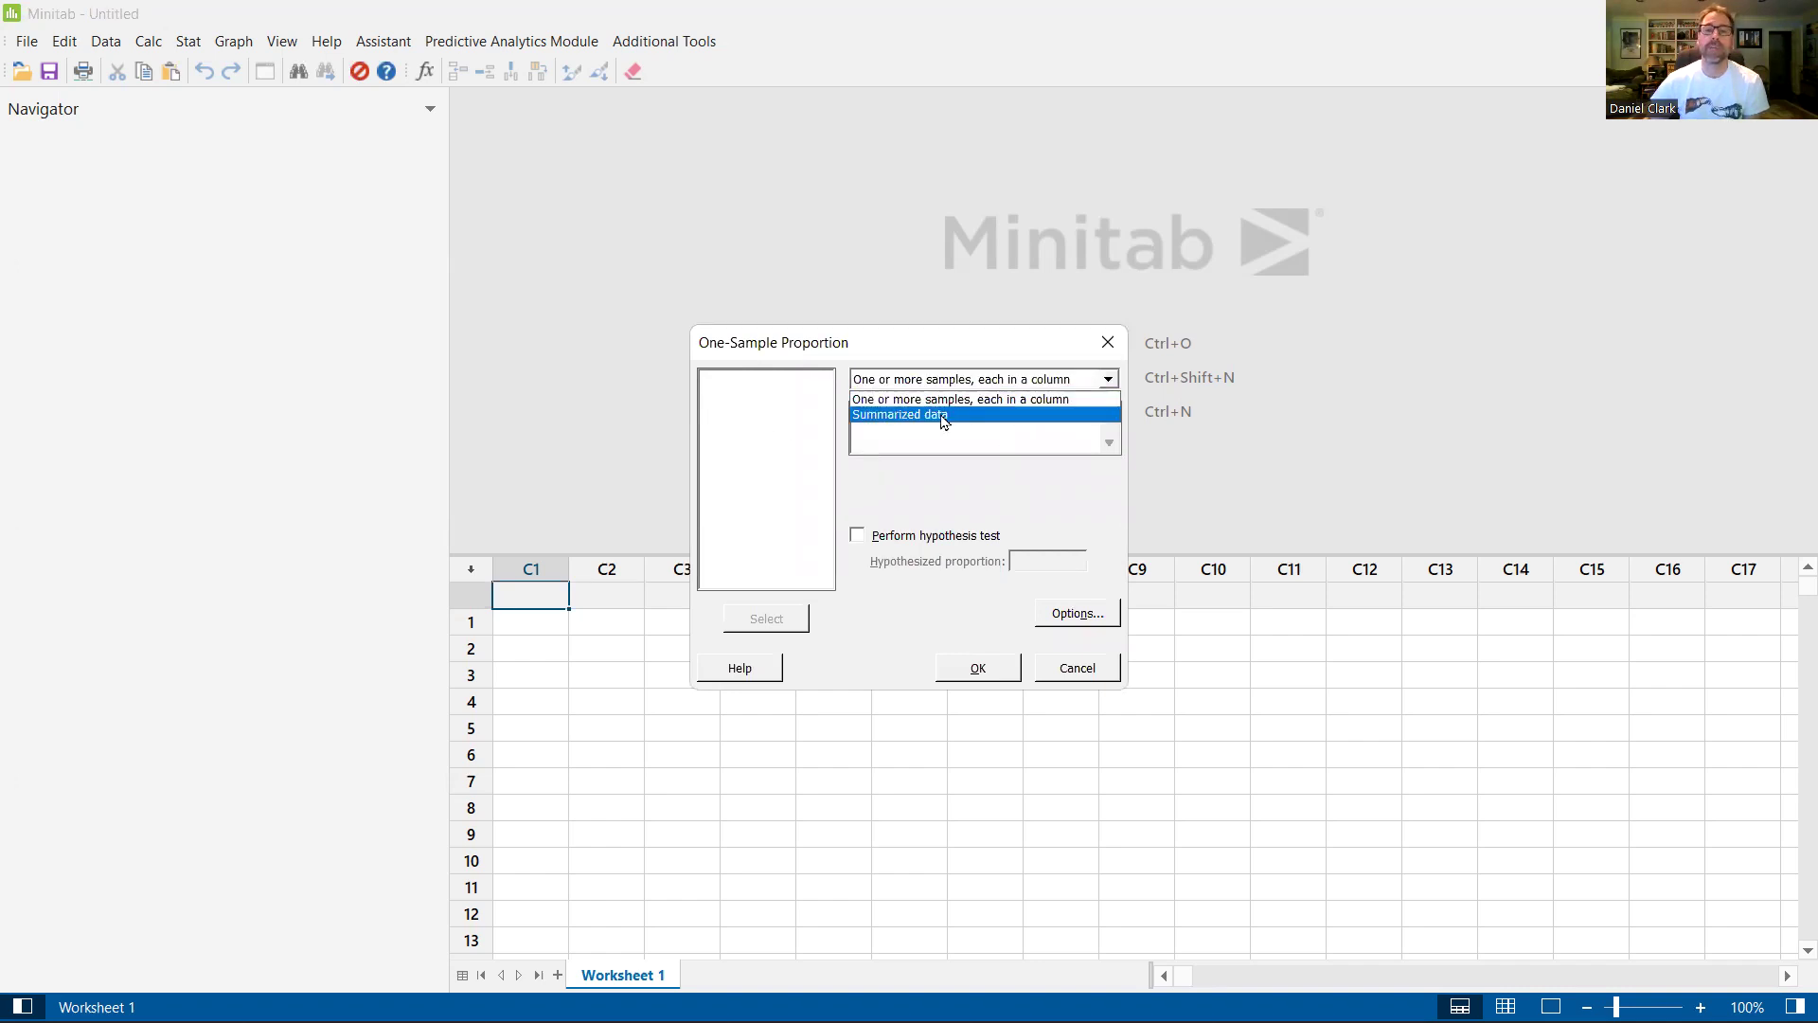
left_click(955, 385)
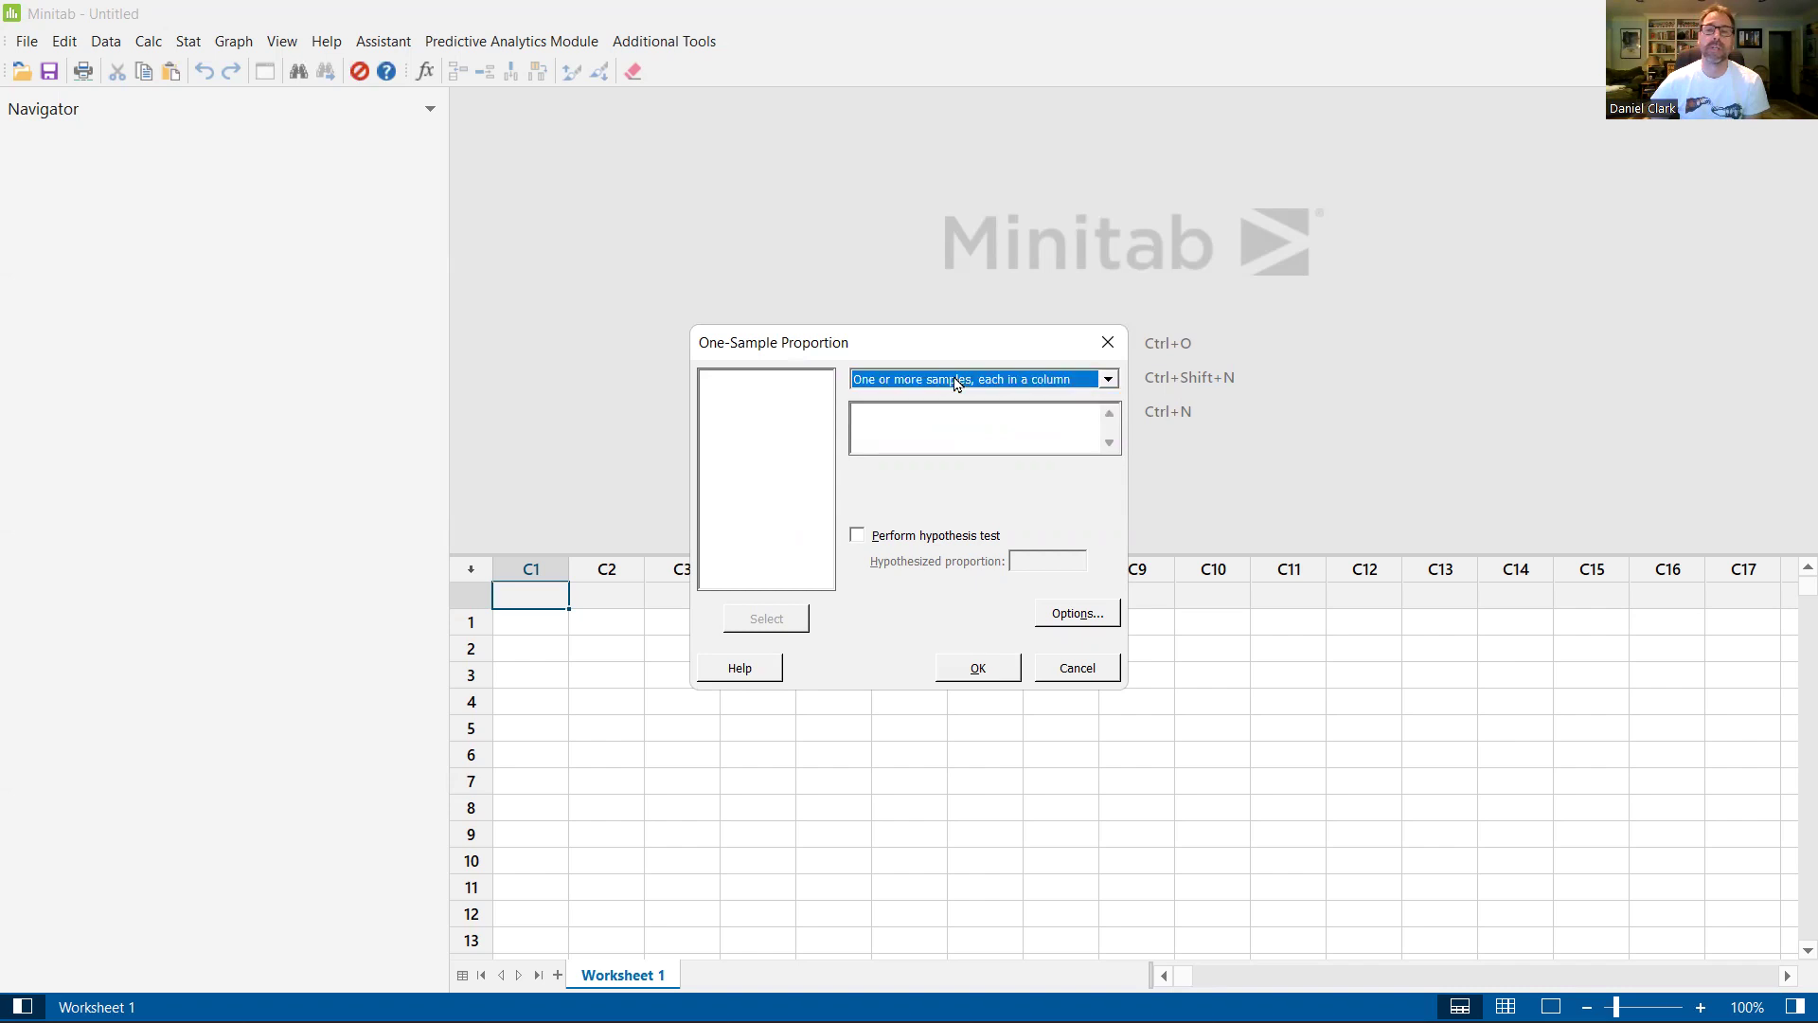
left_click(1111, 382)
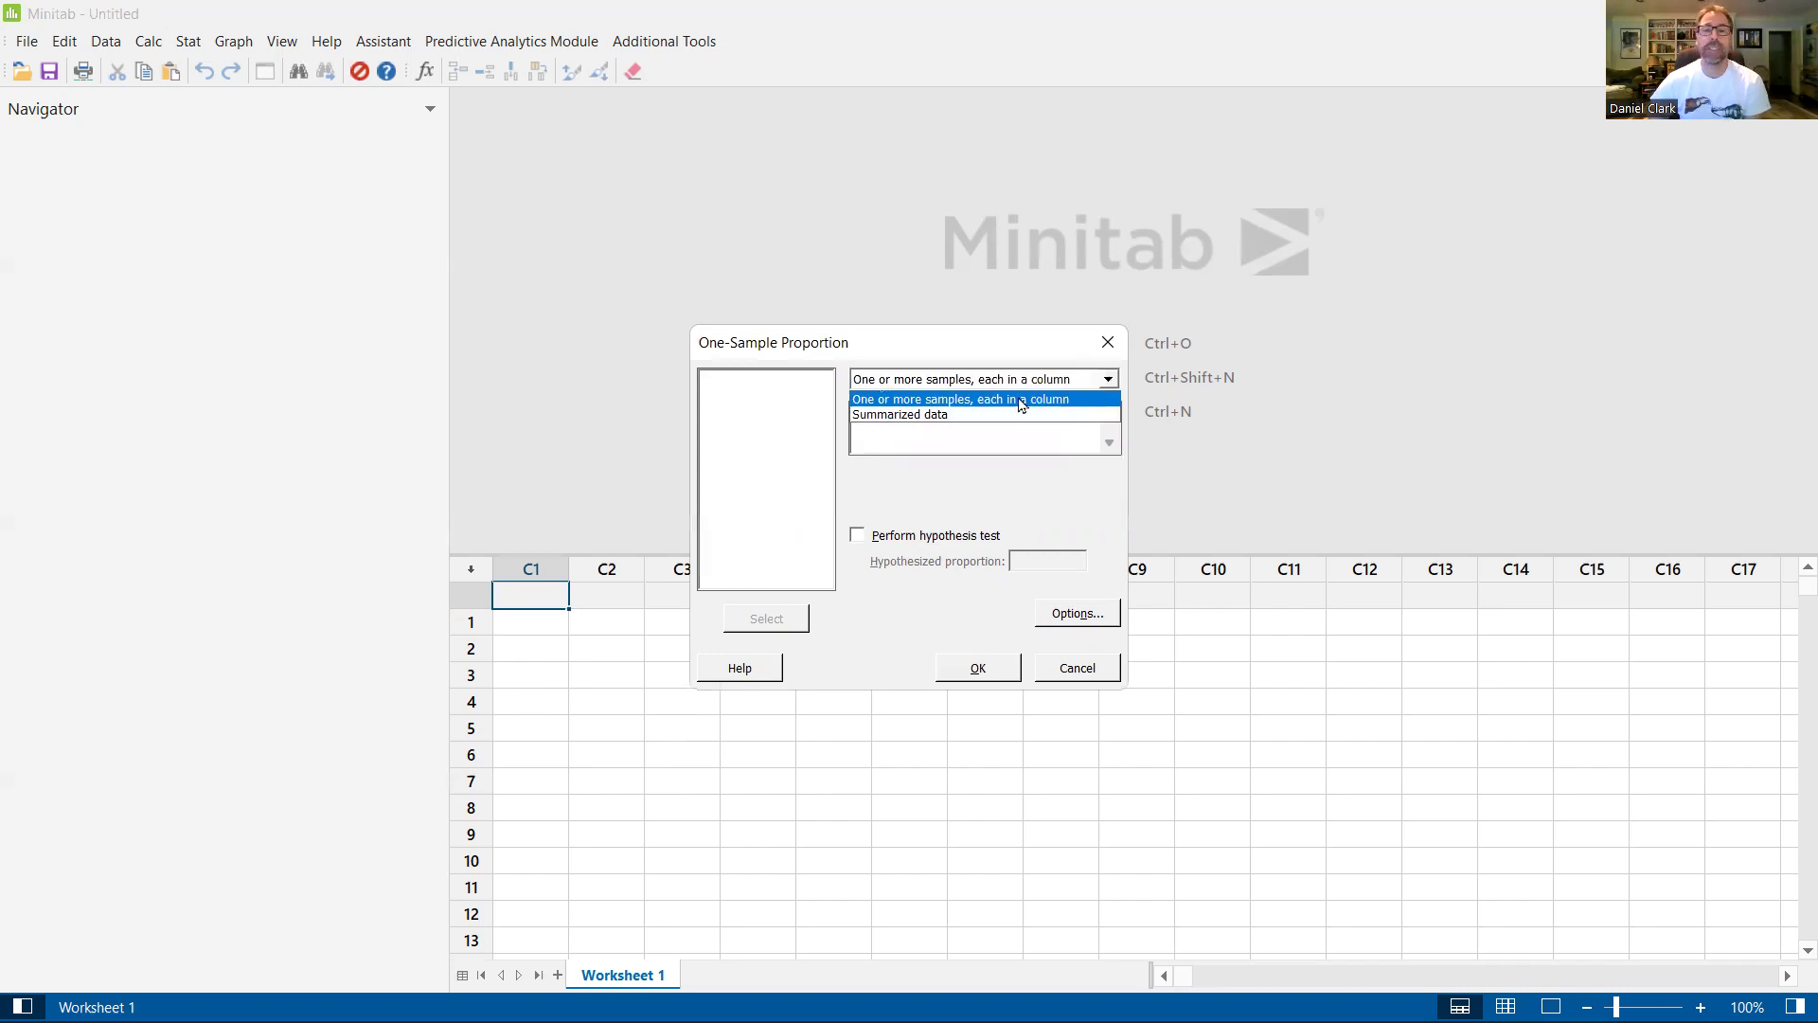
left_click(935, 422)
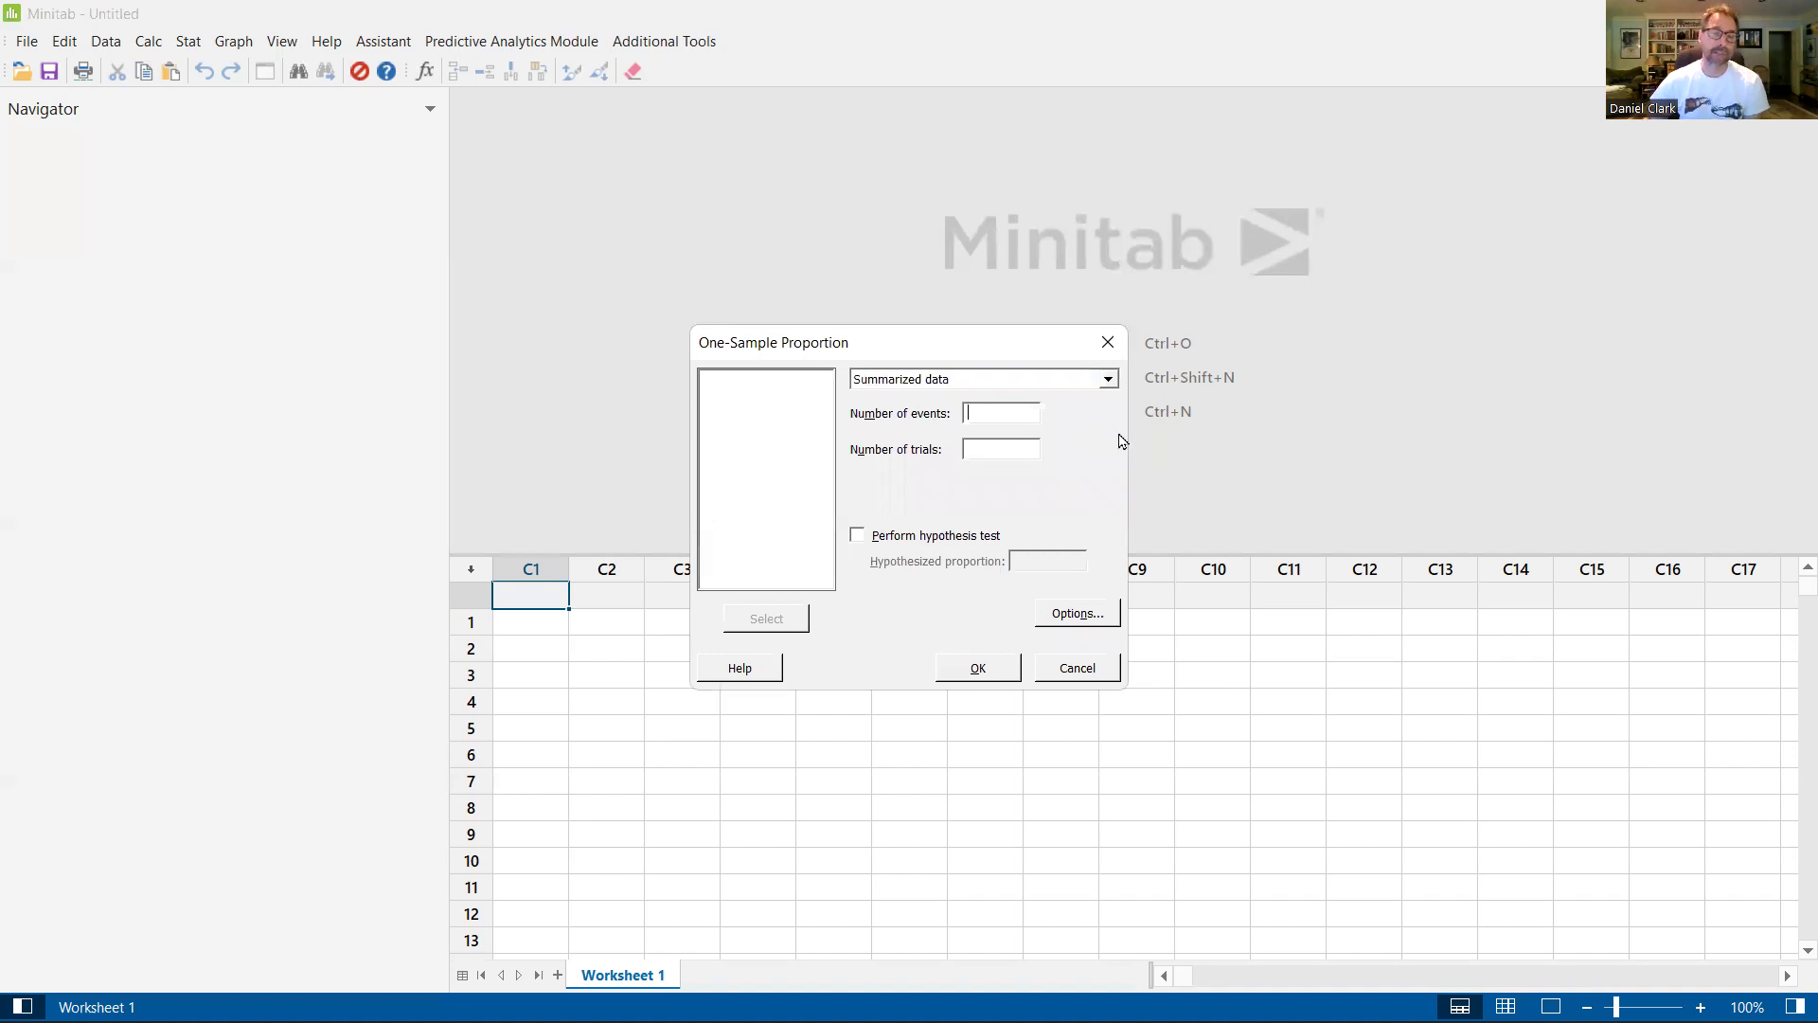
Enter 151 as the number of events and 180 as the number of trials.
type("151")
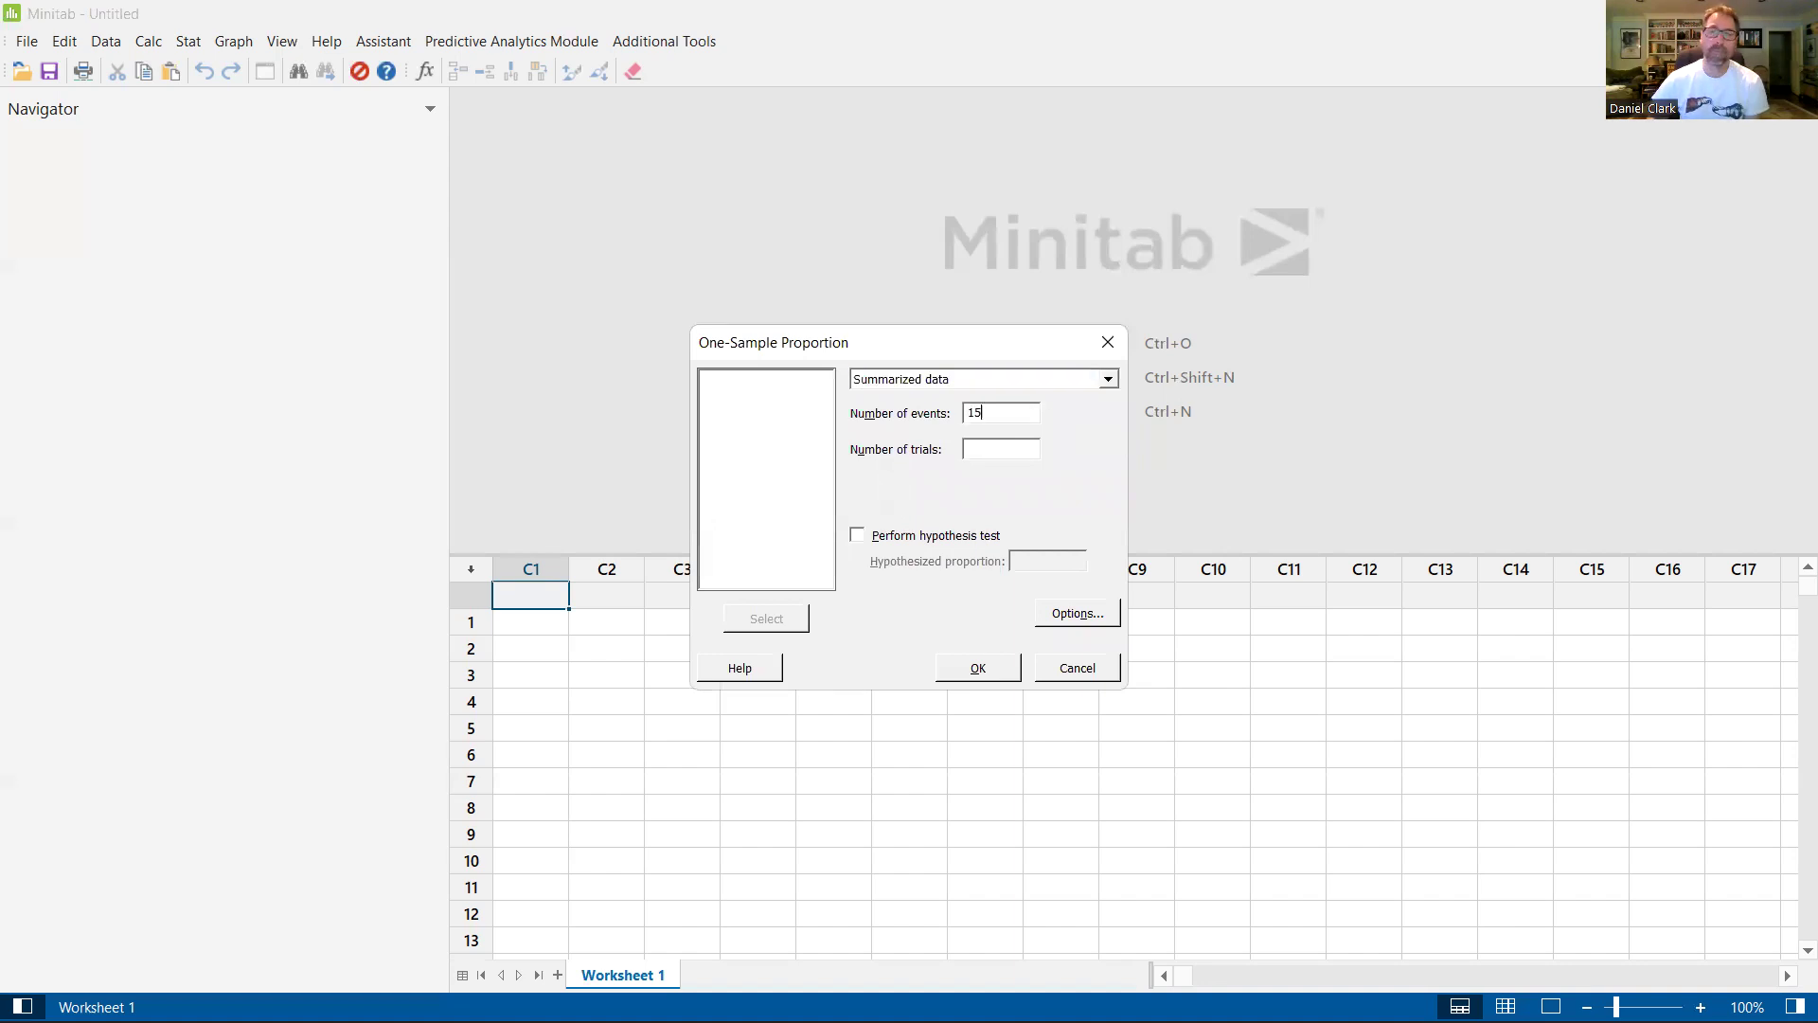
left_click(967, 452)
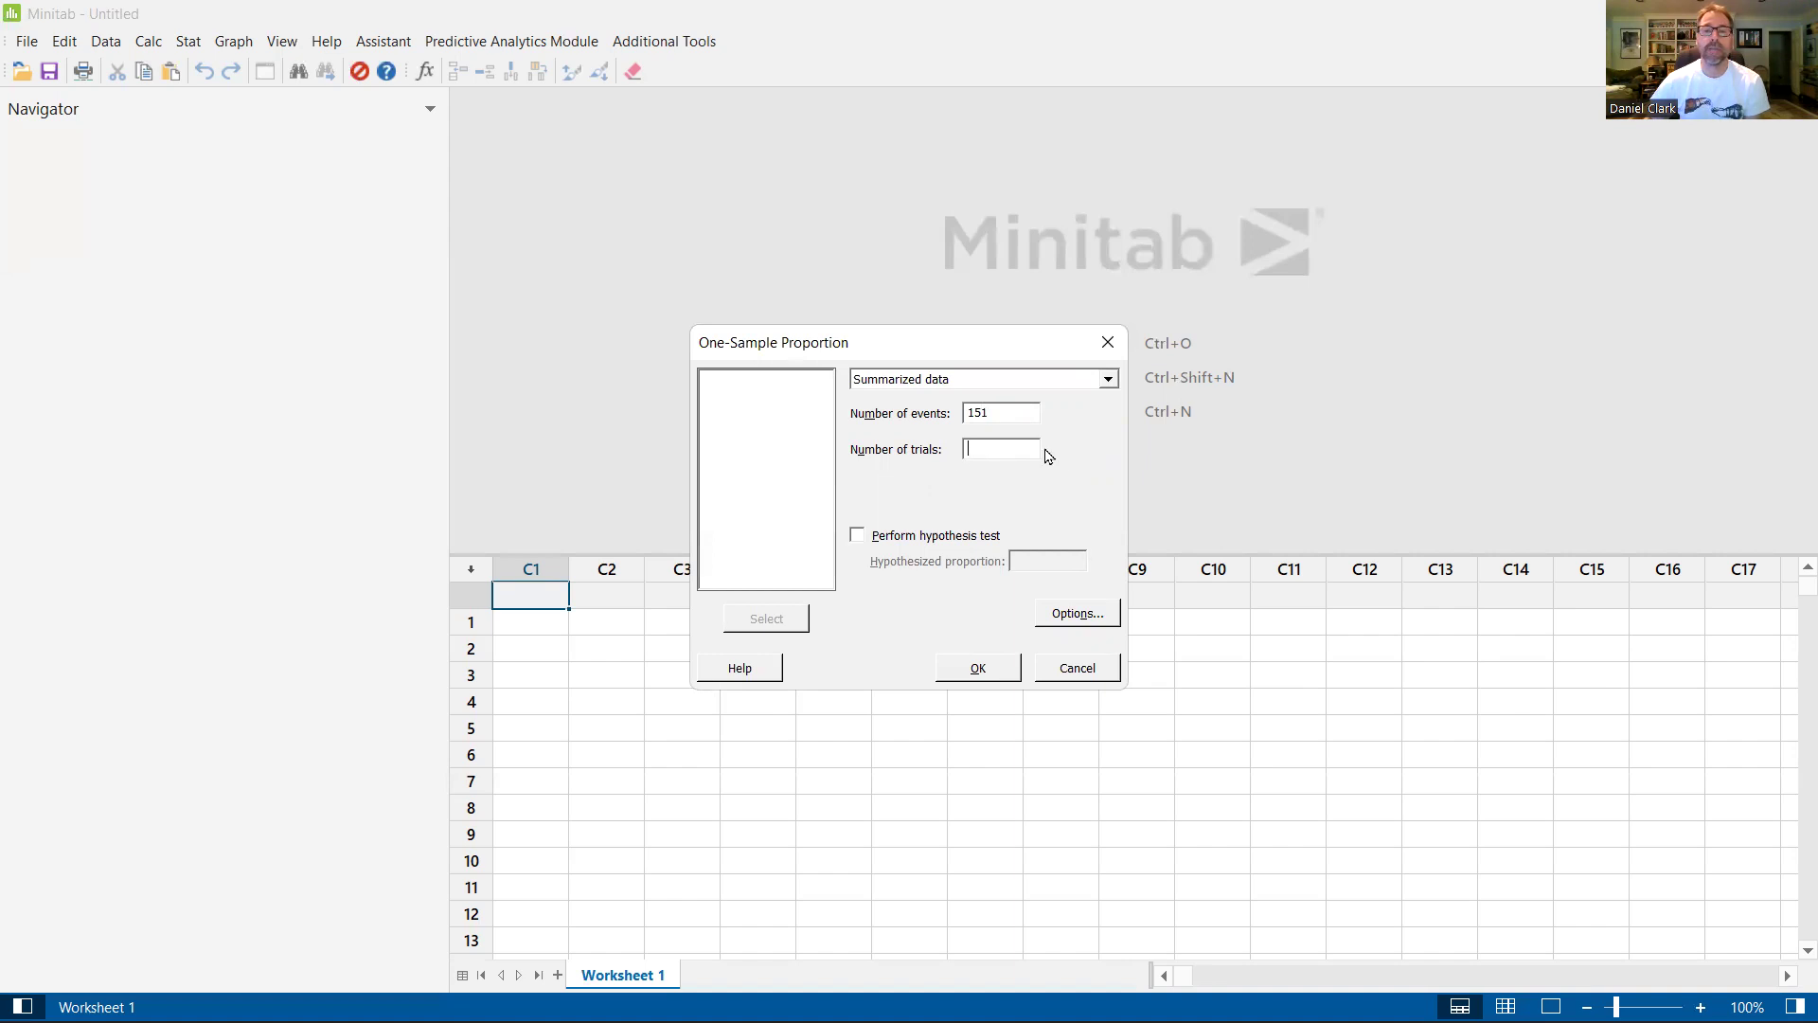
type("180")
Enable the hypothesis test with a hypothesized proportion of 0.8 and run the analysis.
left_click(890, 538)
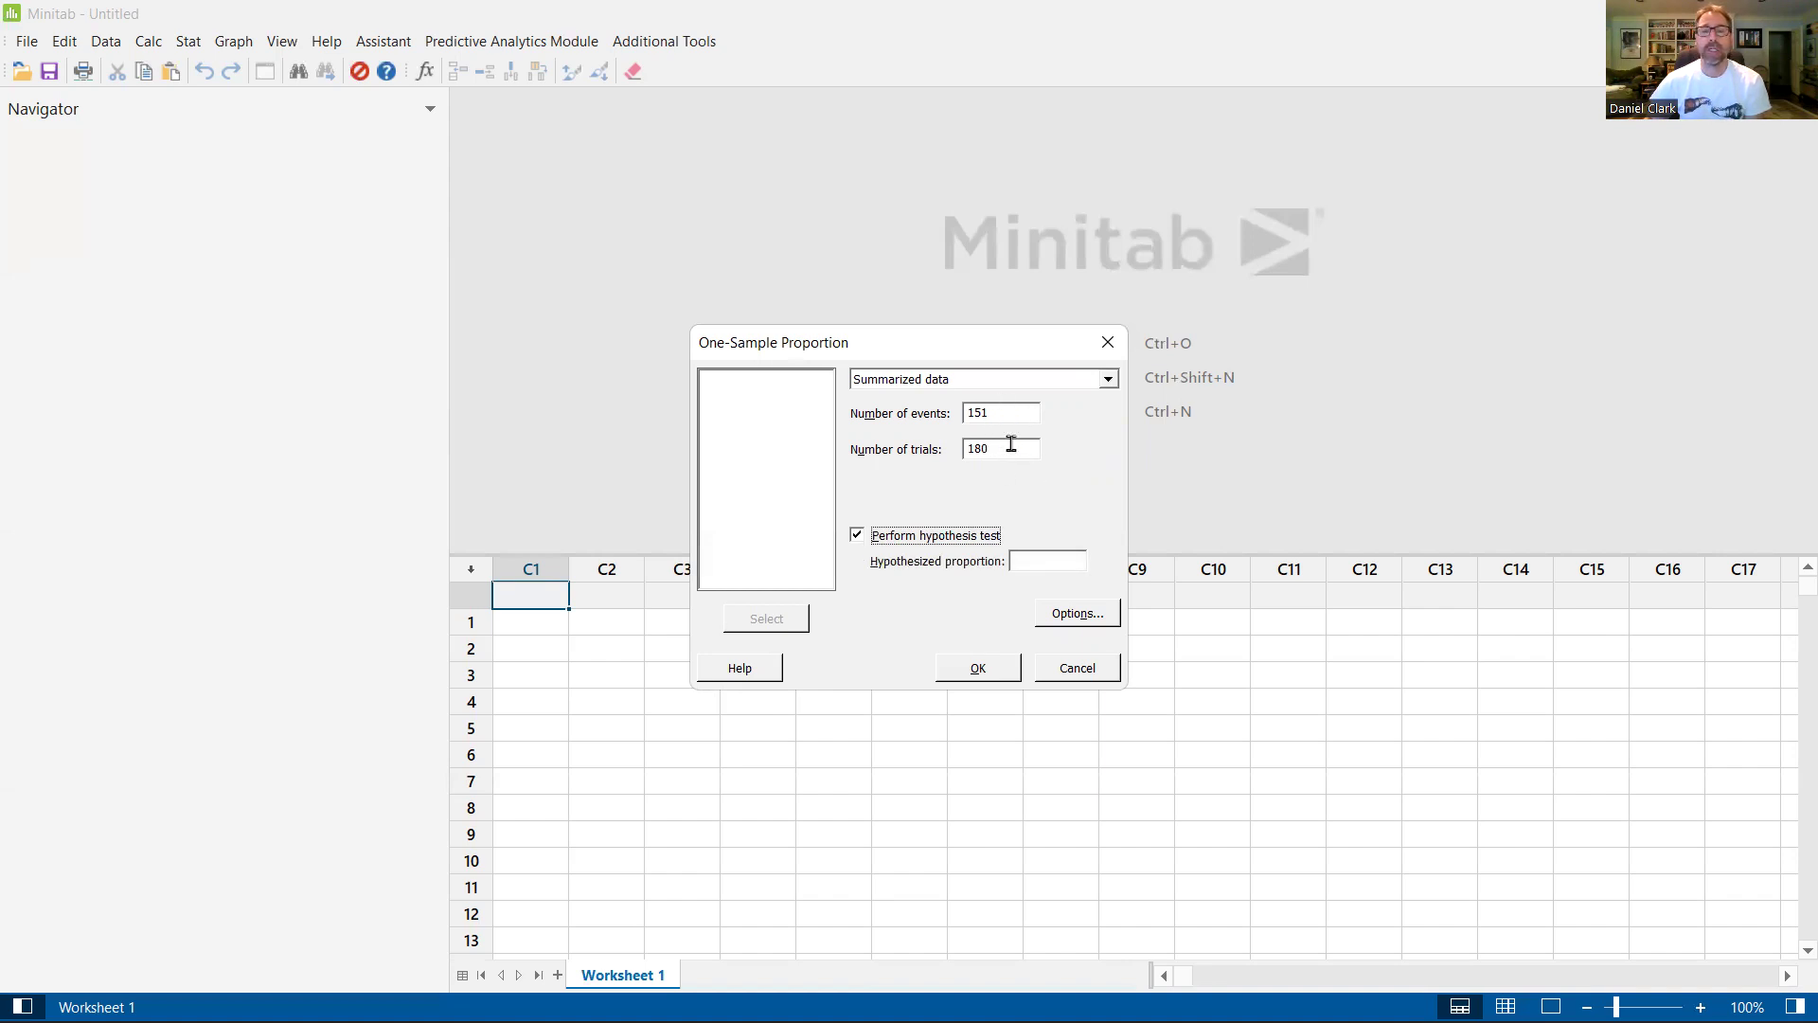
left_click(1041, 561)
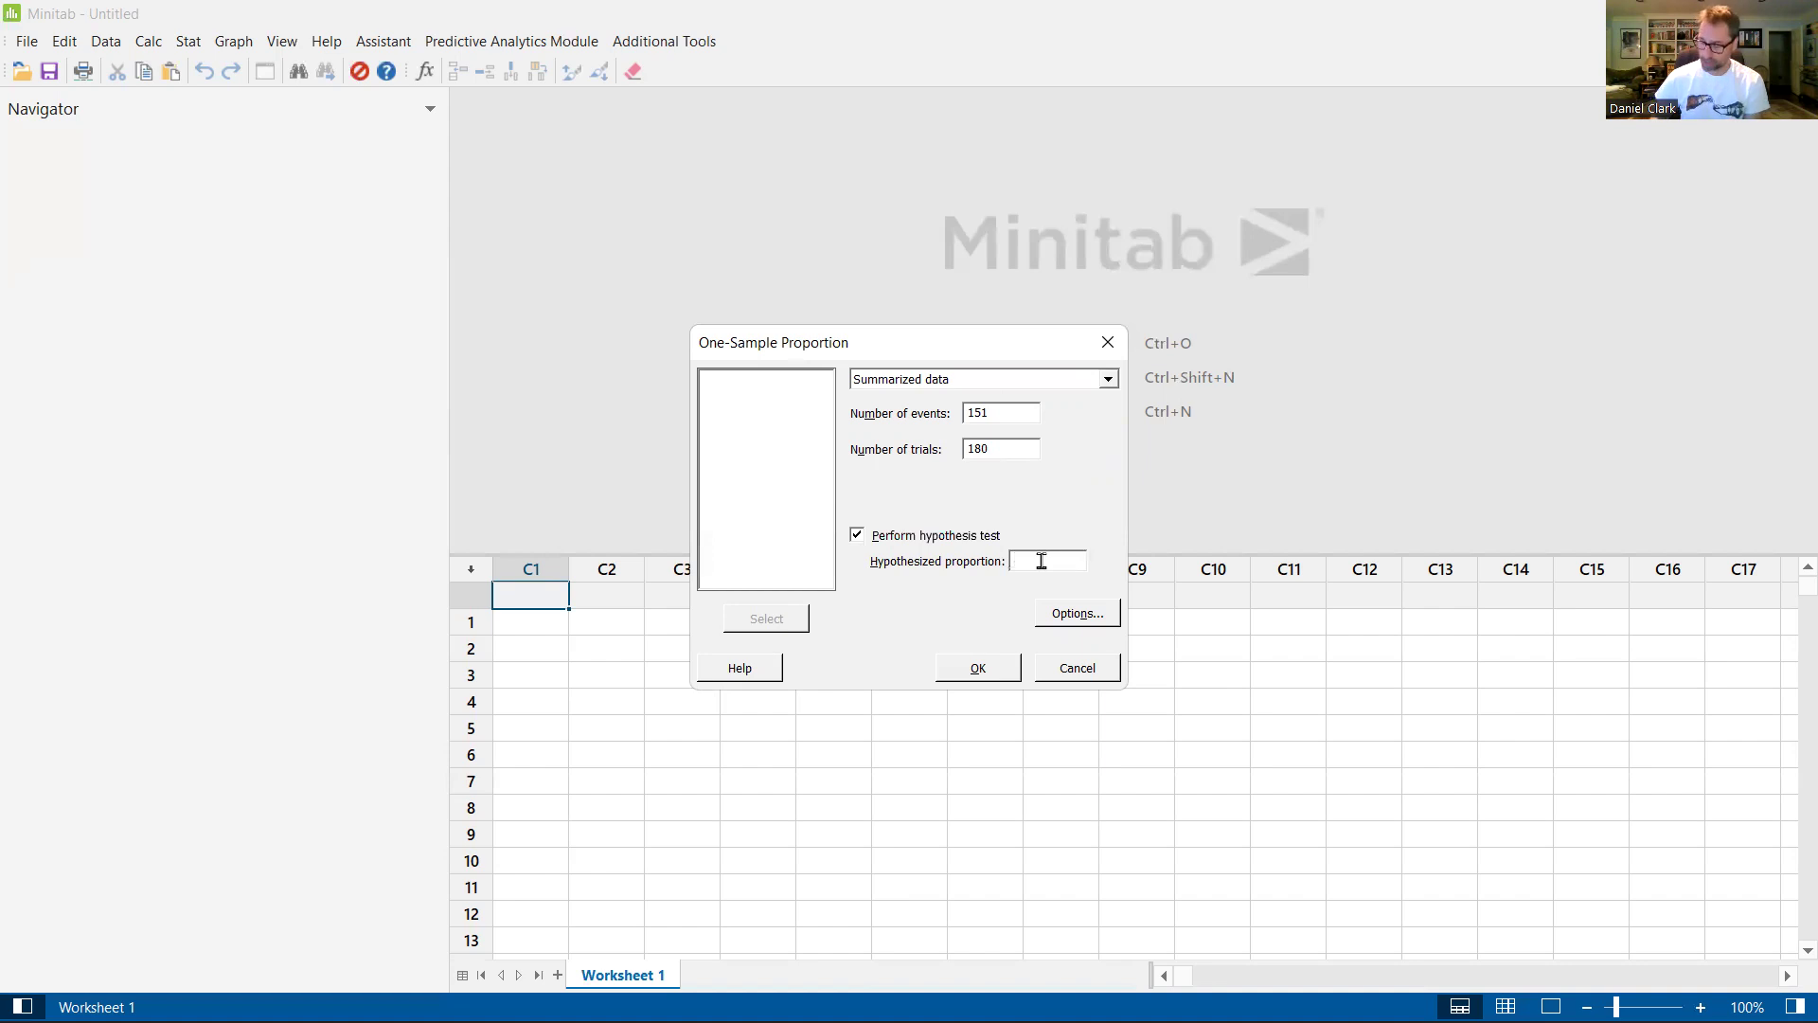
type("0.")
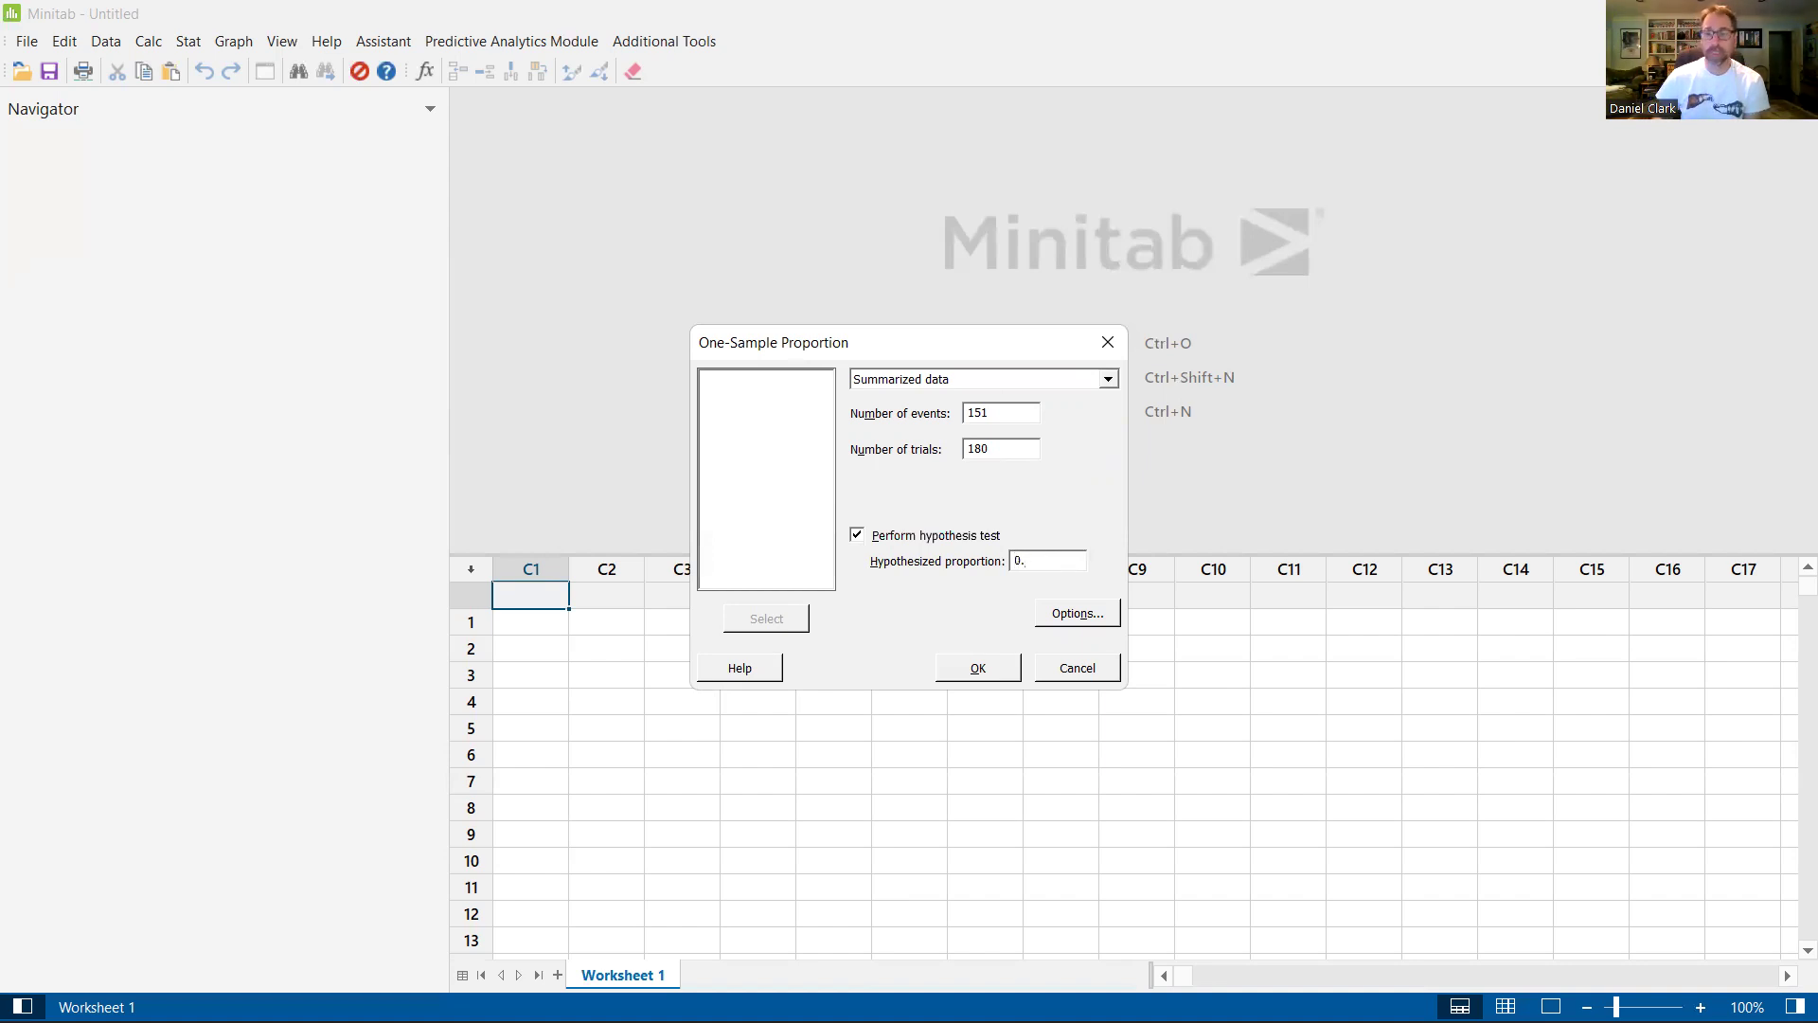
type("8")
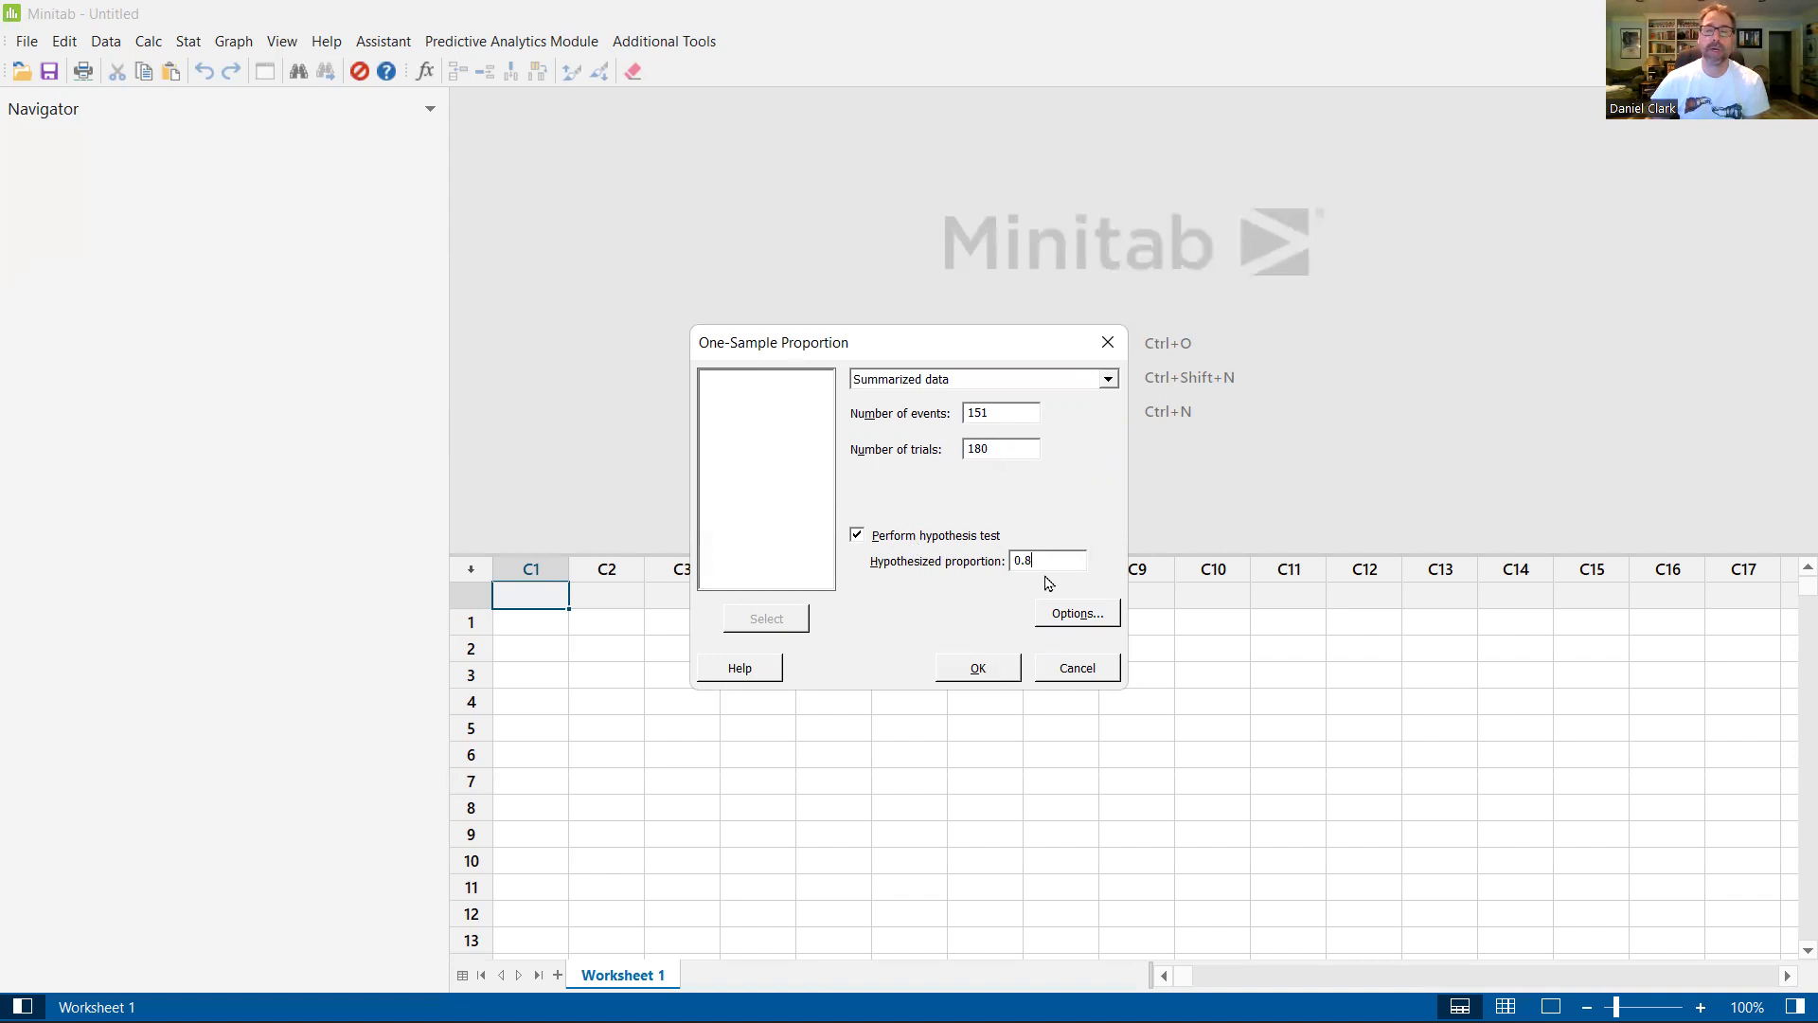
left_click(981, 671)
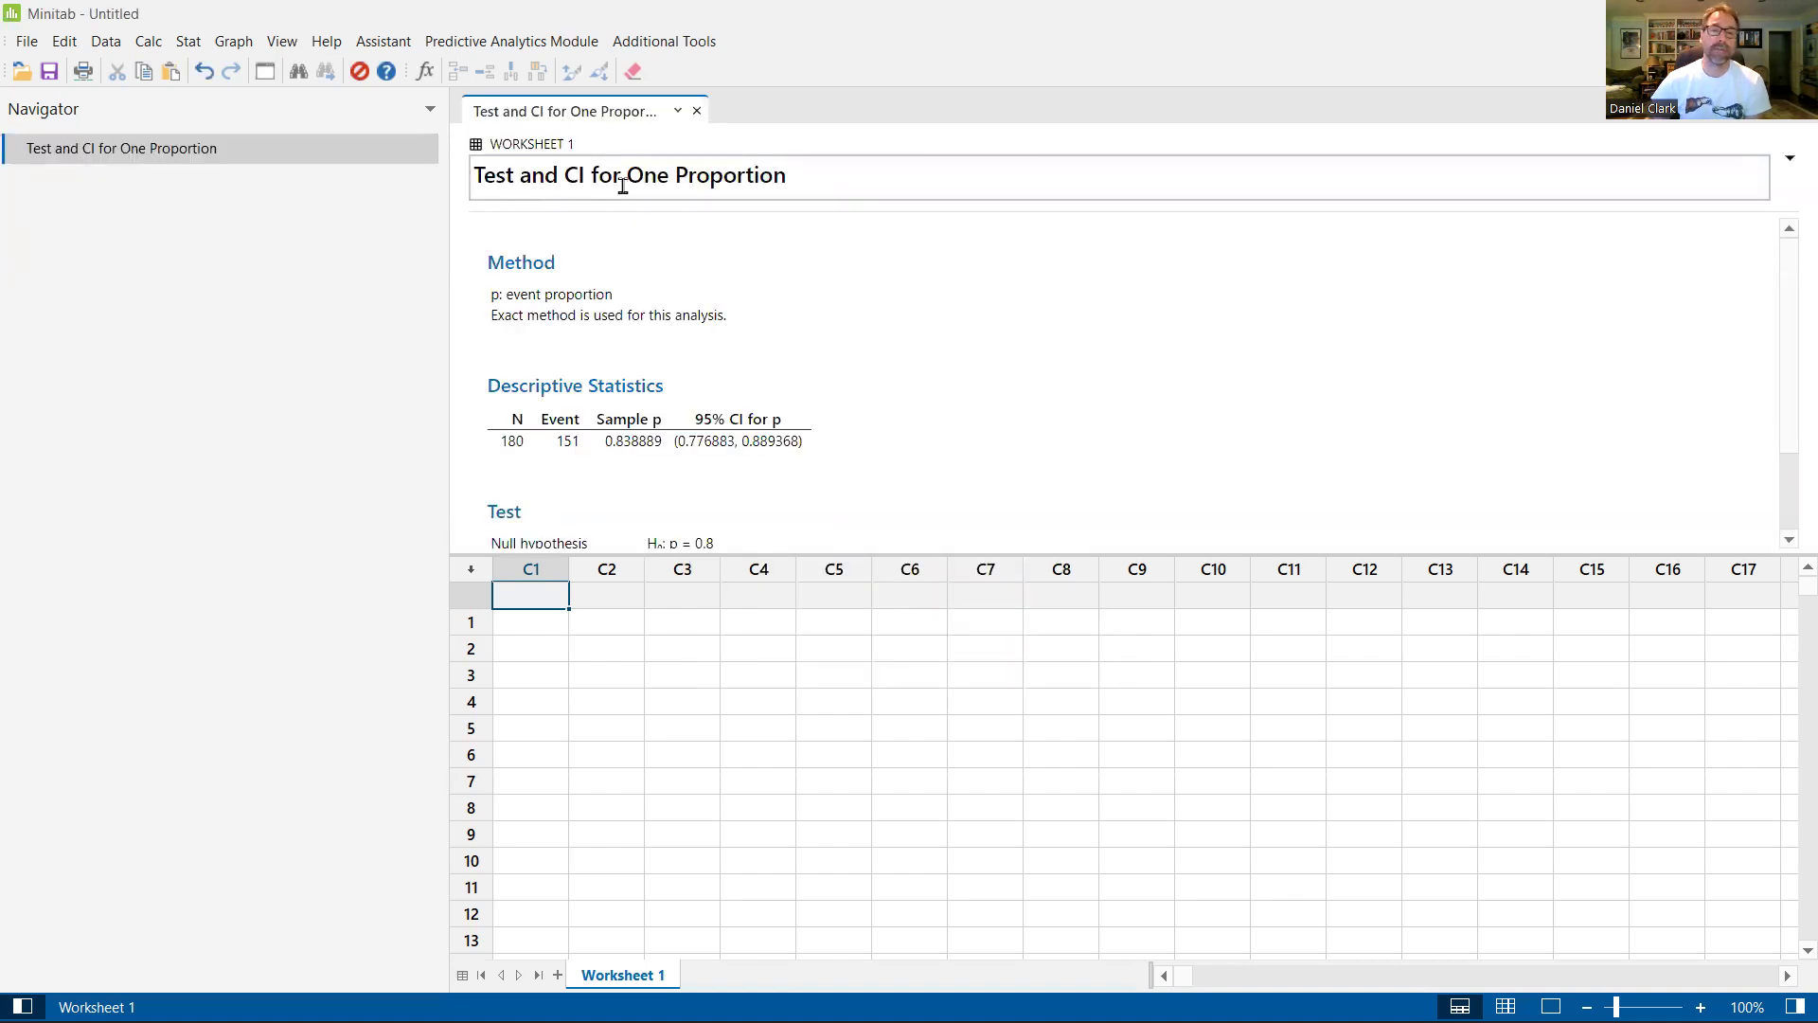
Review the one-proportion output from the method and descriptive statistics through to the hypotheses and p-value.
left_click_drag(523, 343, 487, 301)
left_click(508, 276)
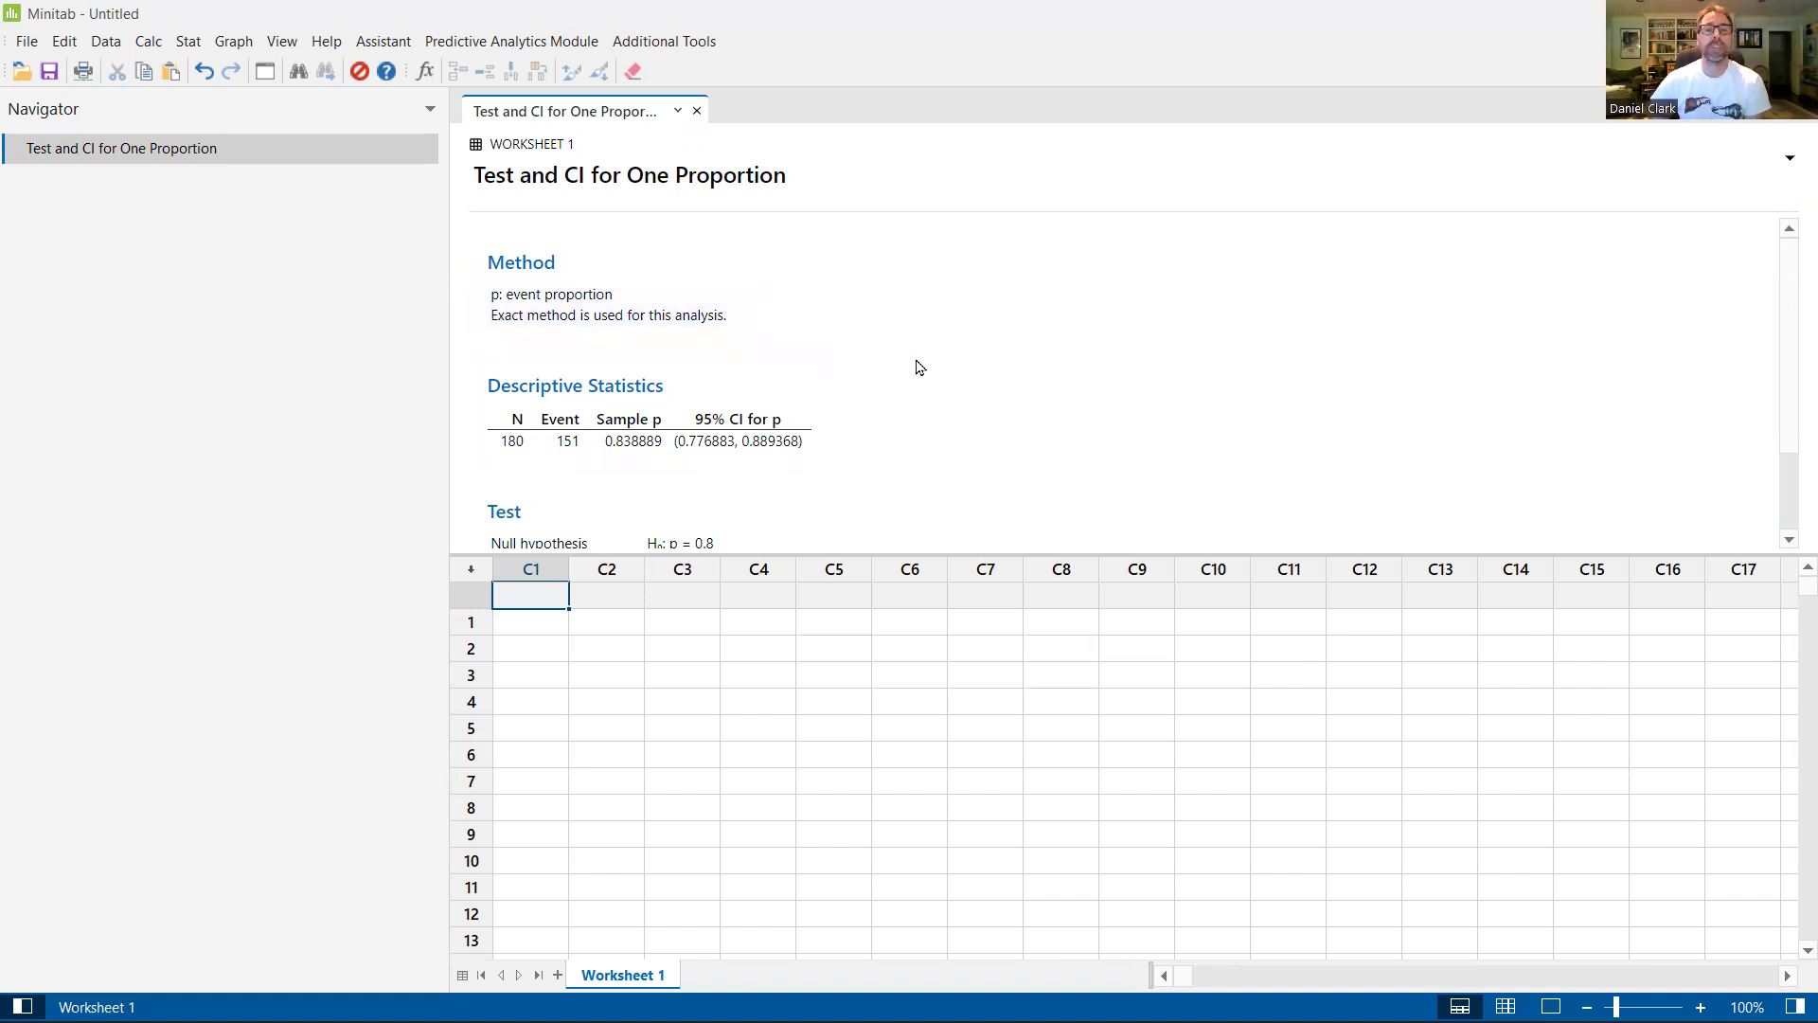
scroll(963, 337, "down", 2)
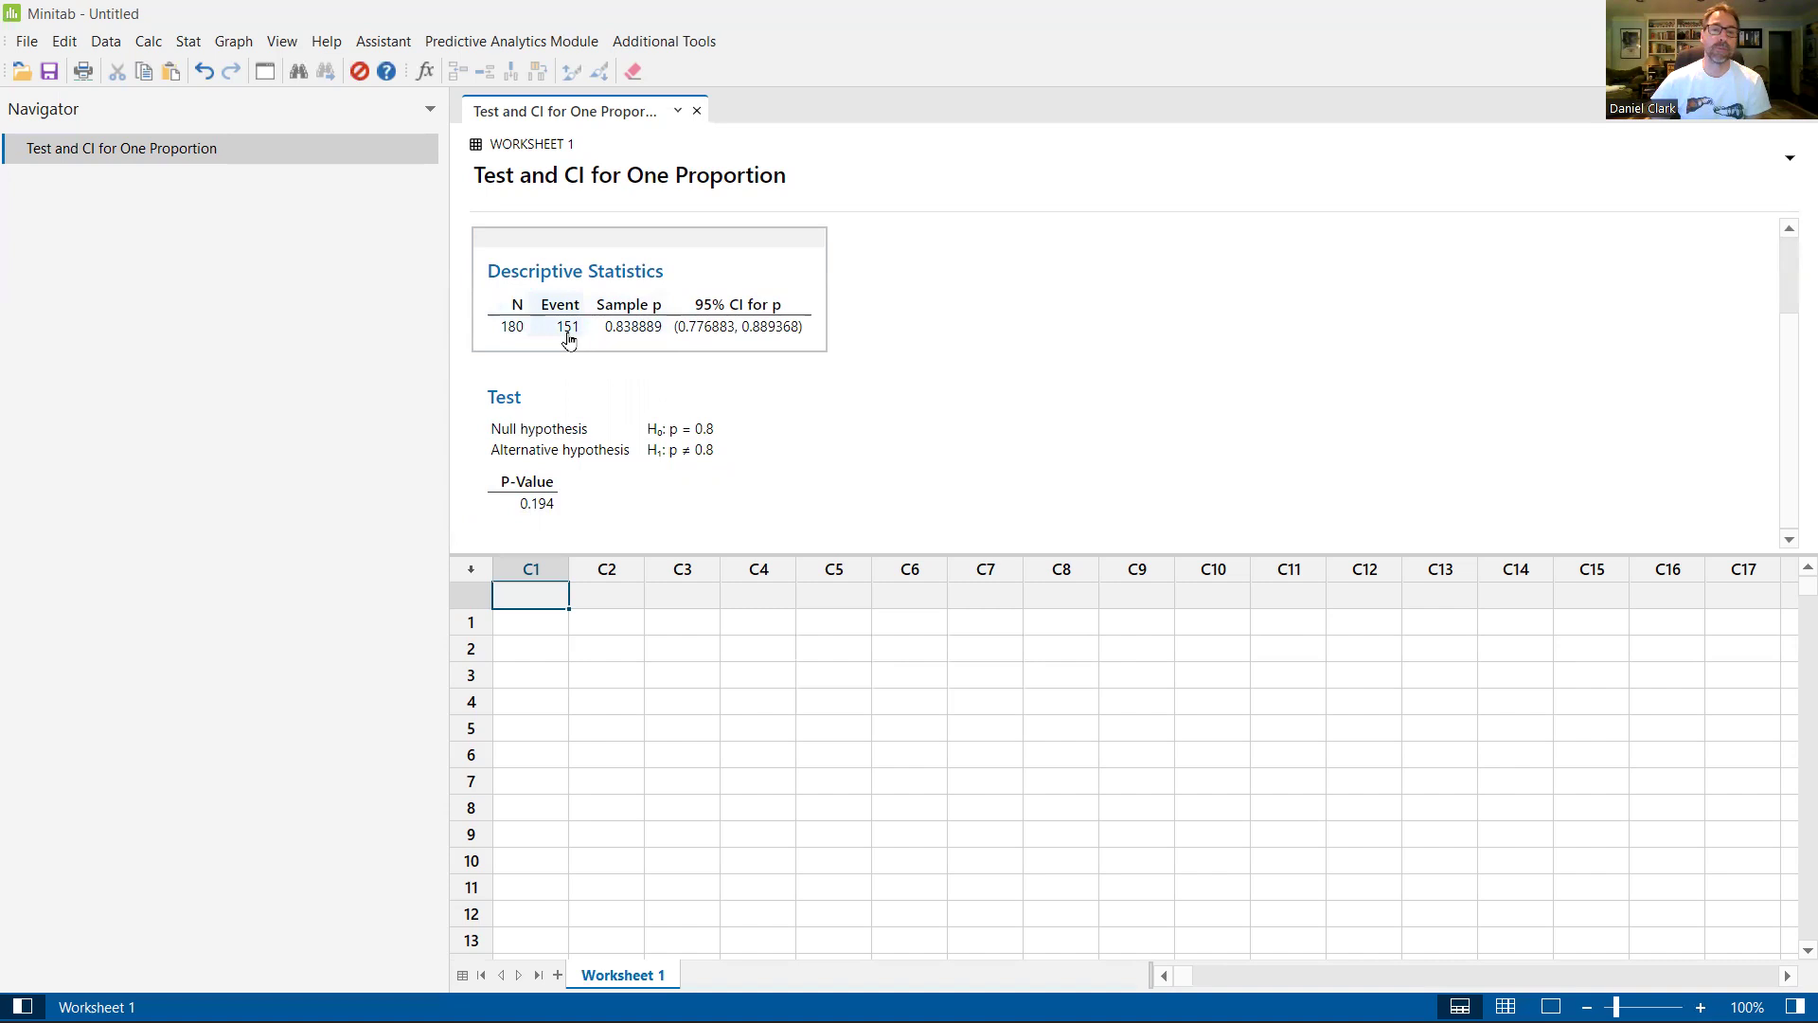
left_click(1048, 388)
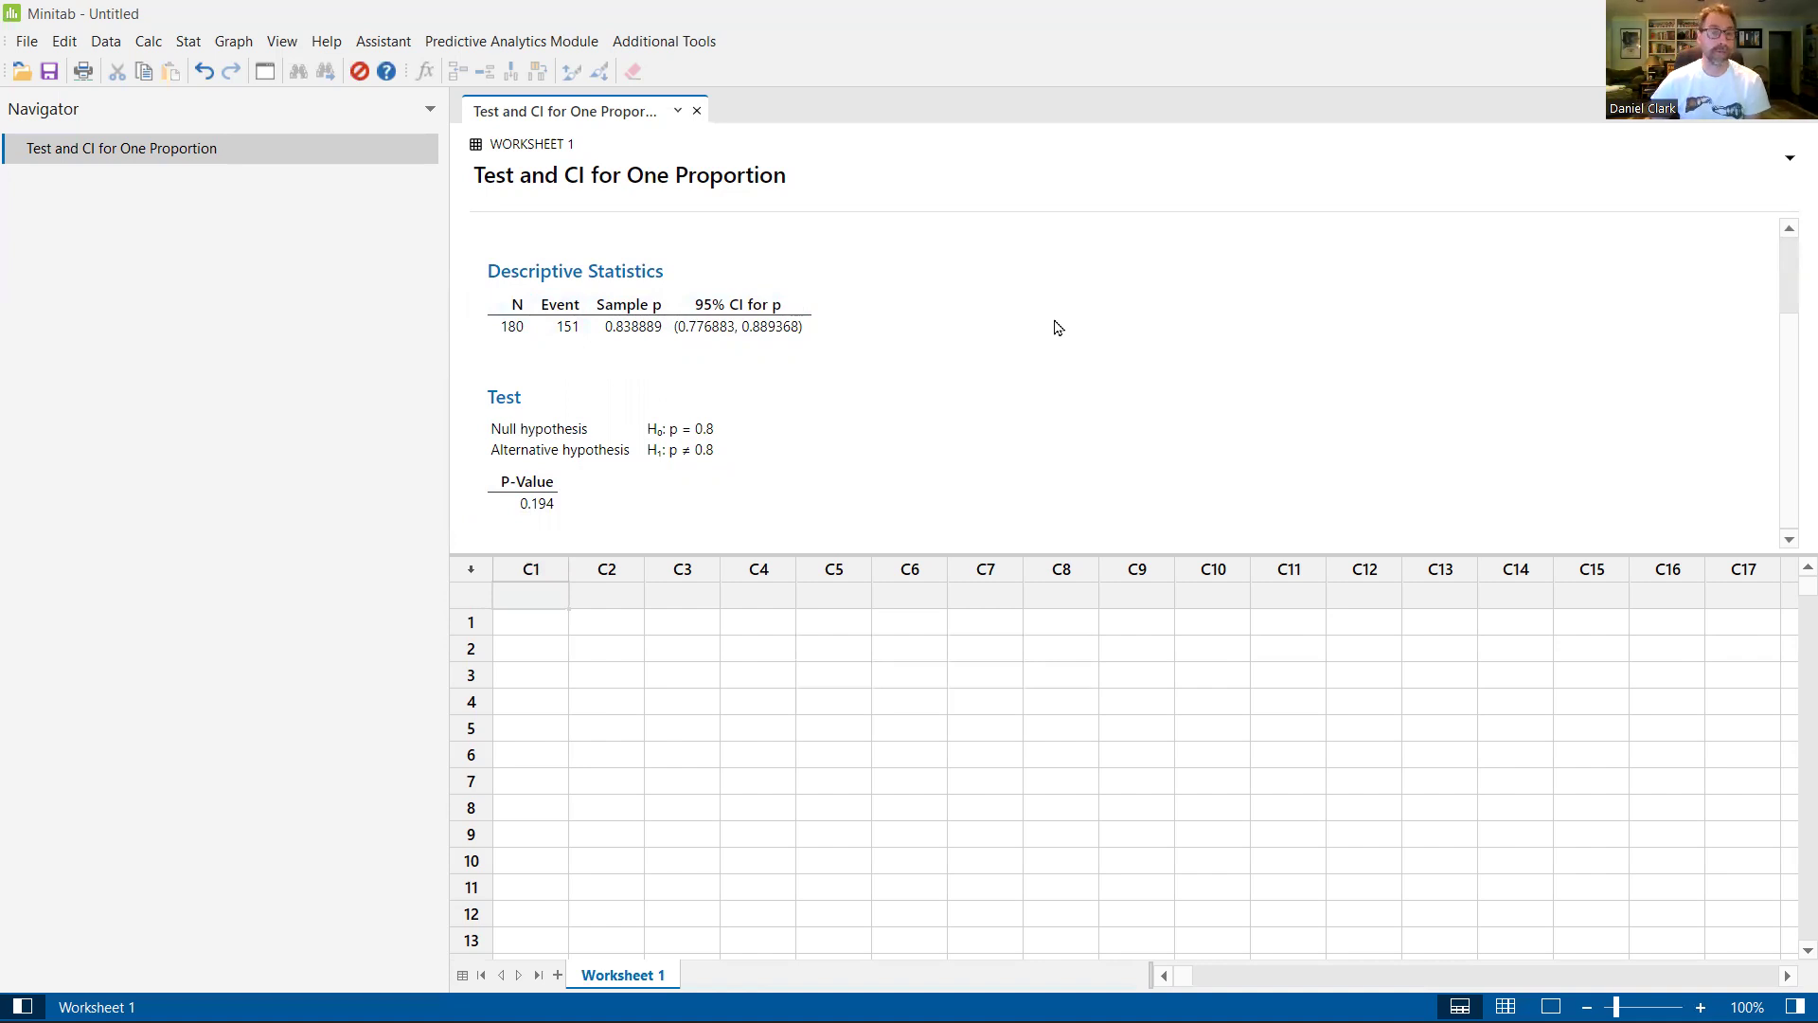
Open the project 2 PROPORTION TEST.MPJ without saving the current one, and show its Samples in One Column worksheet.
left_click(22, 75)
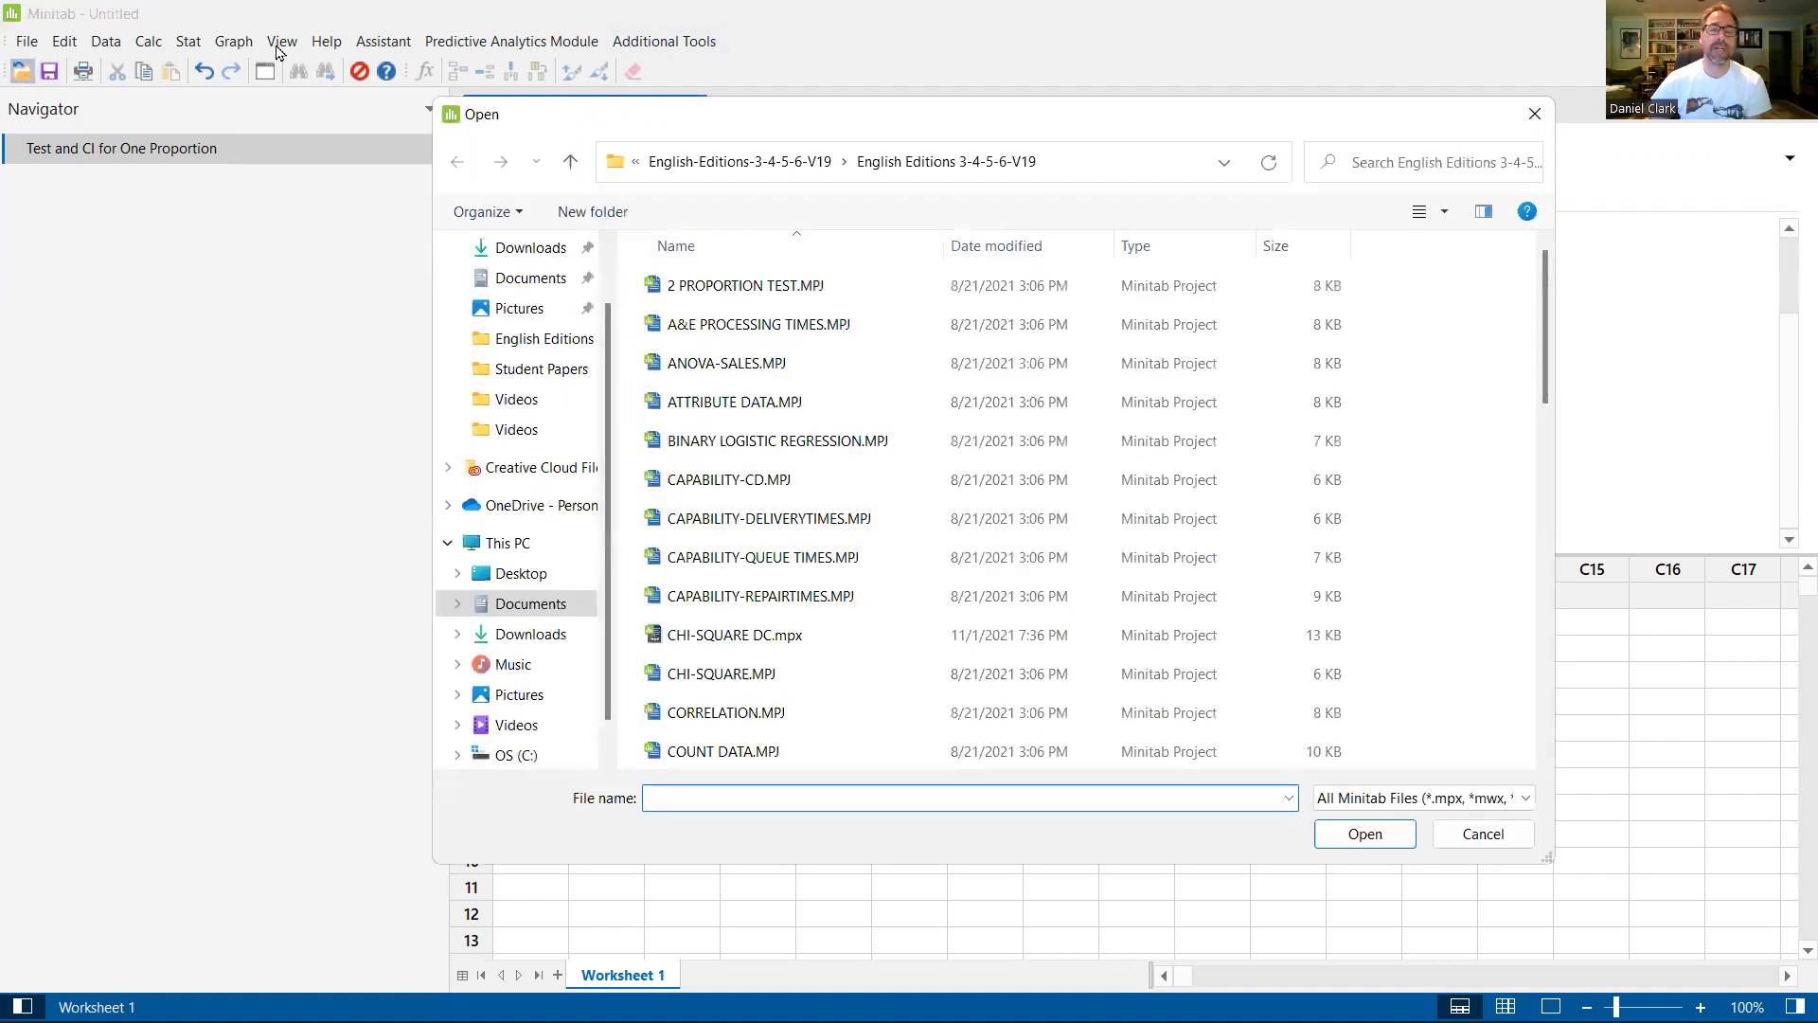
left_click(731, 293)
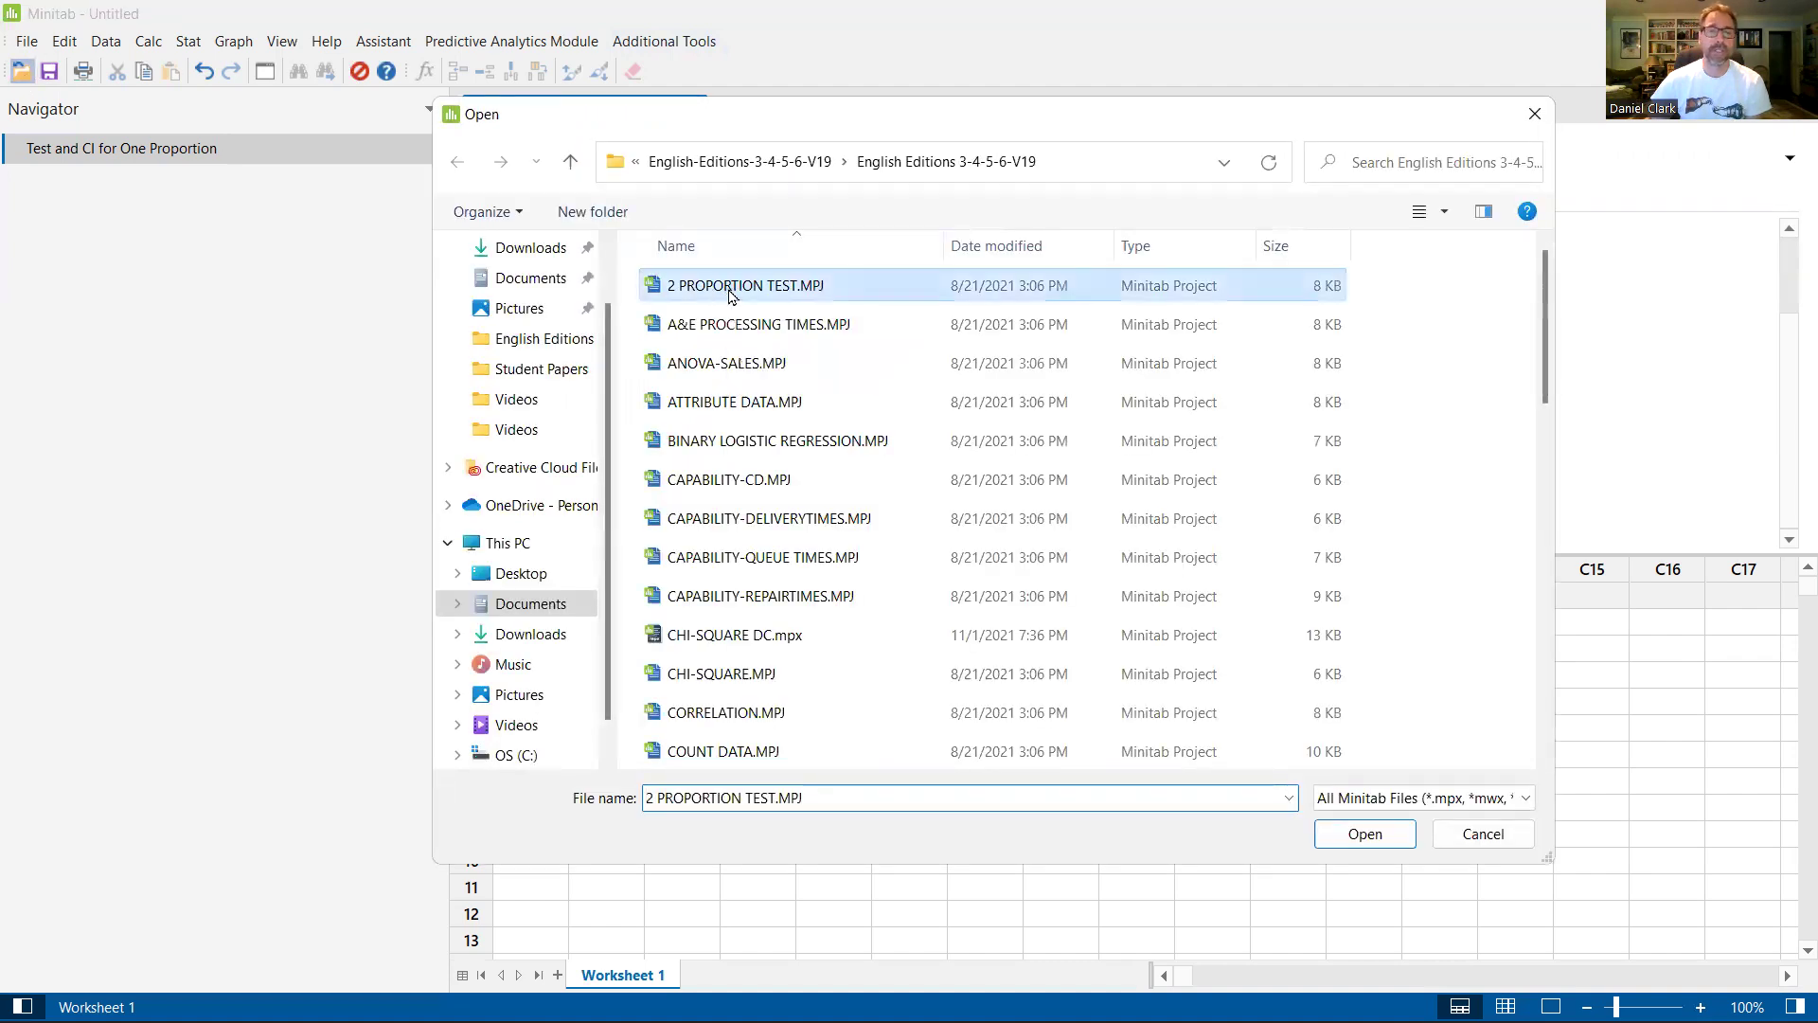
left_click(1376, 839)
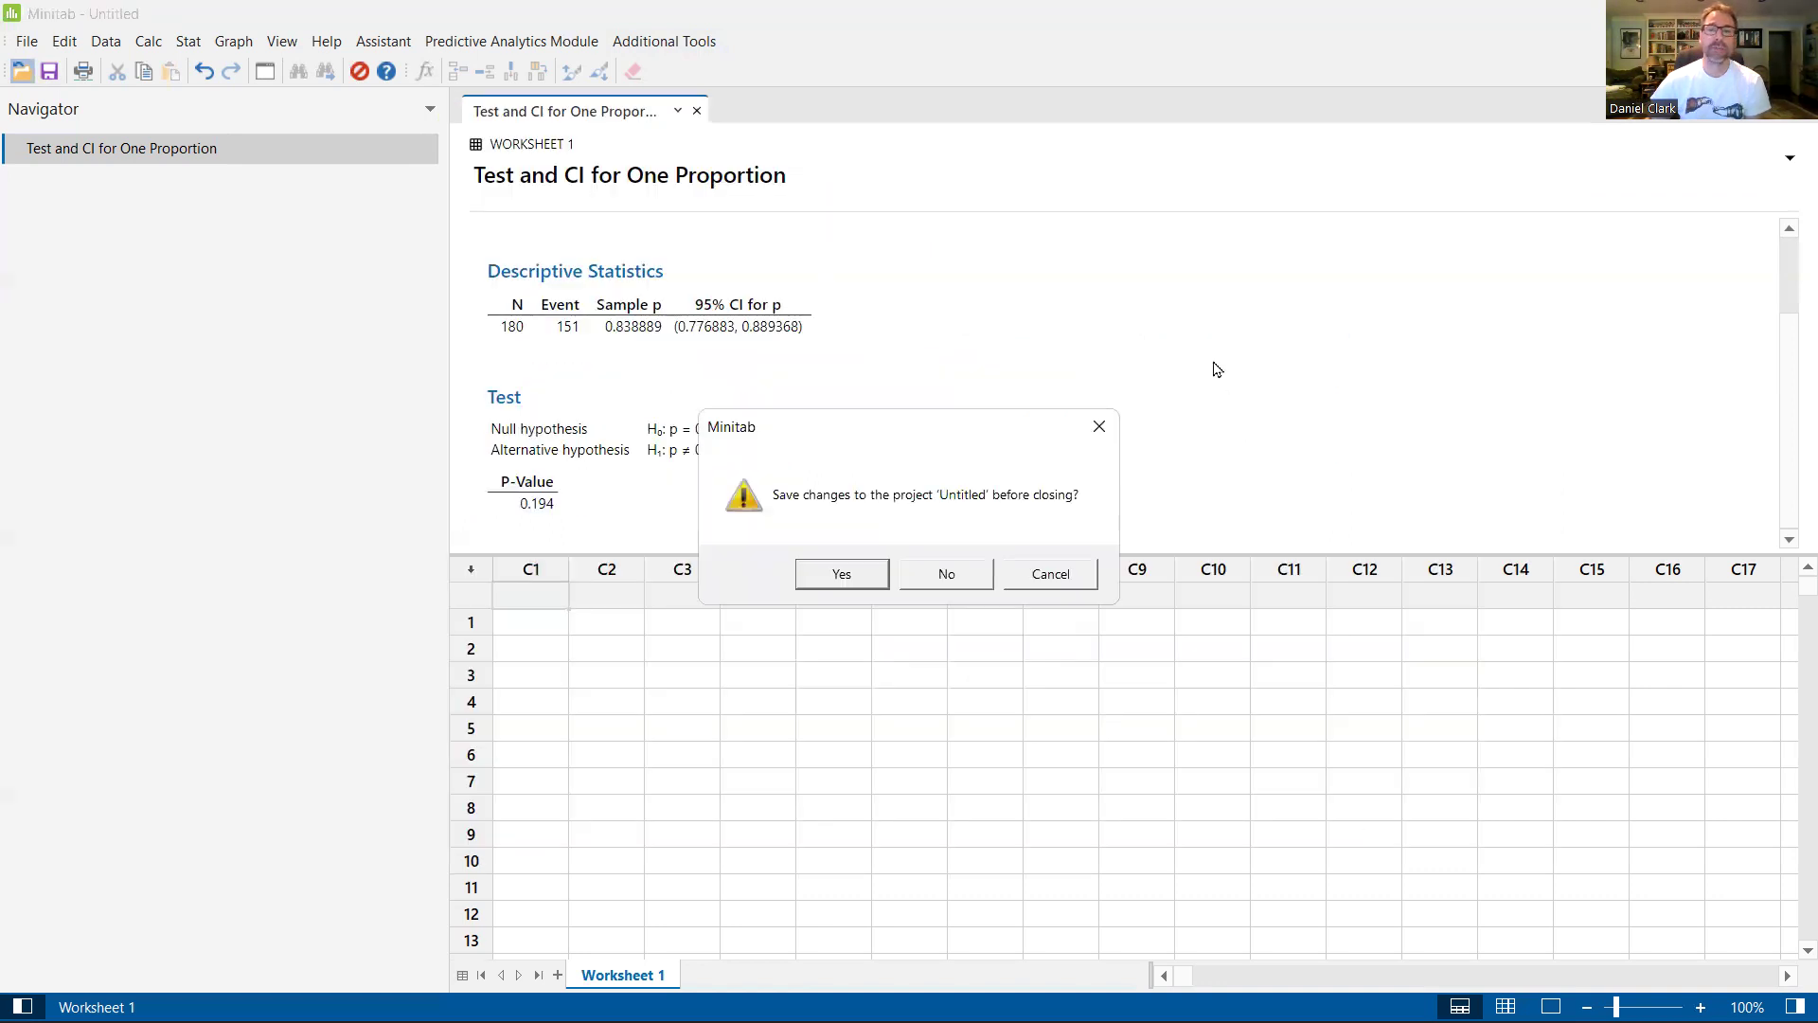
left_click(947, 574)
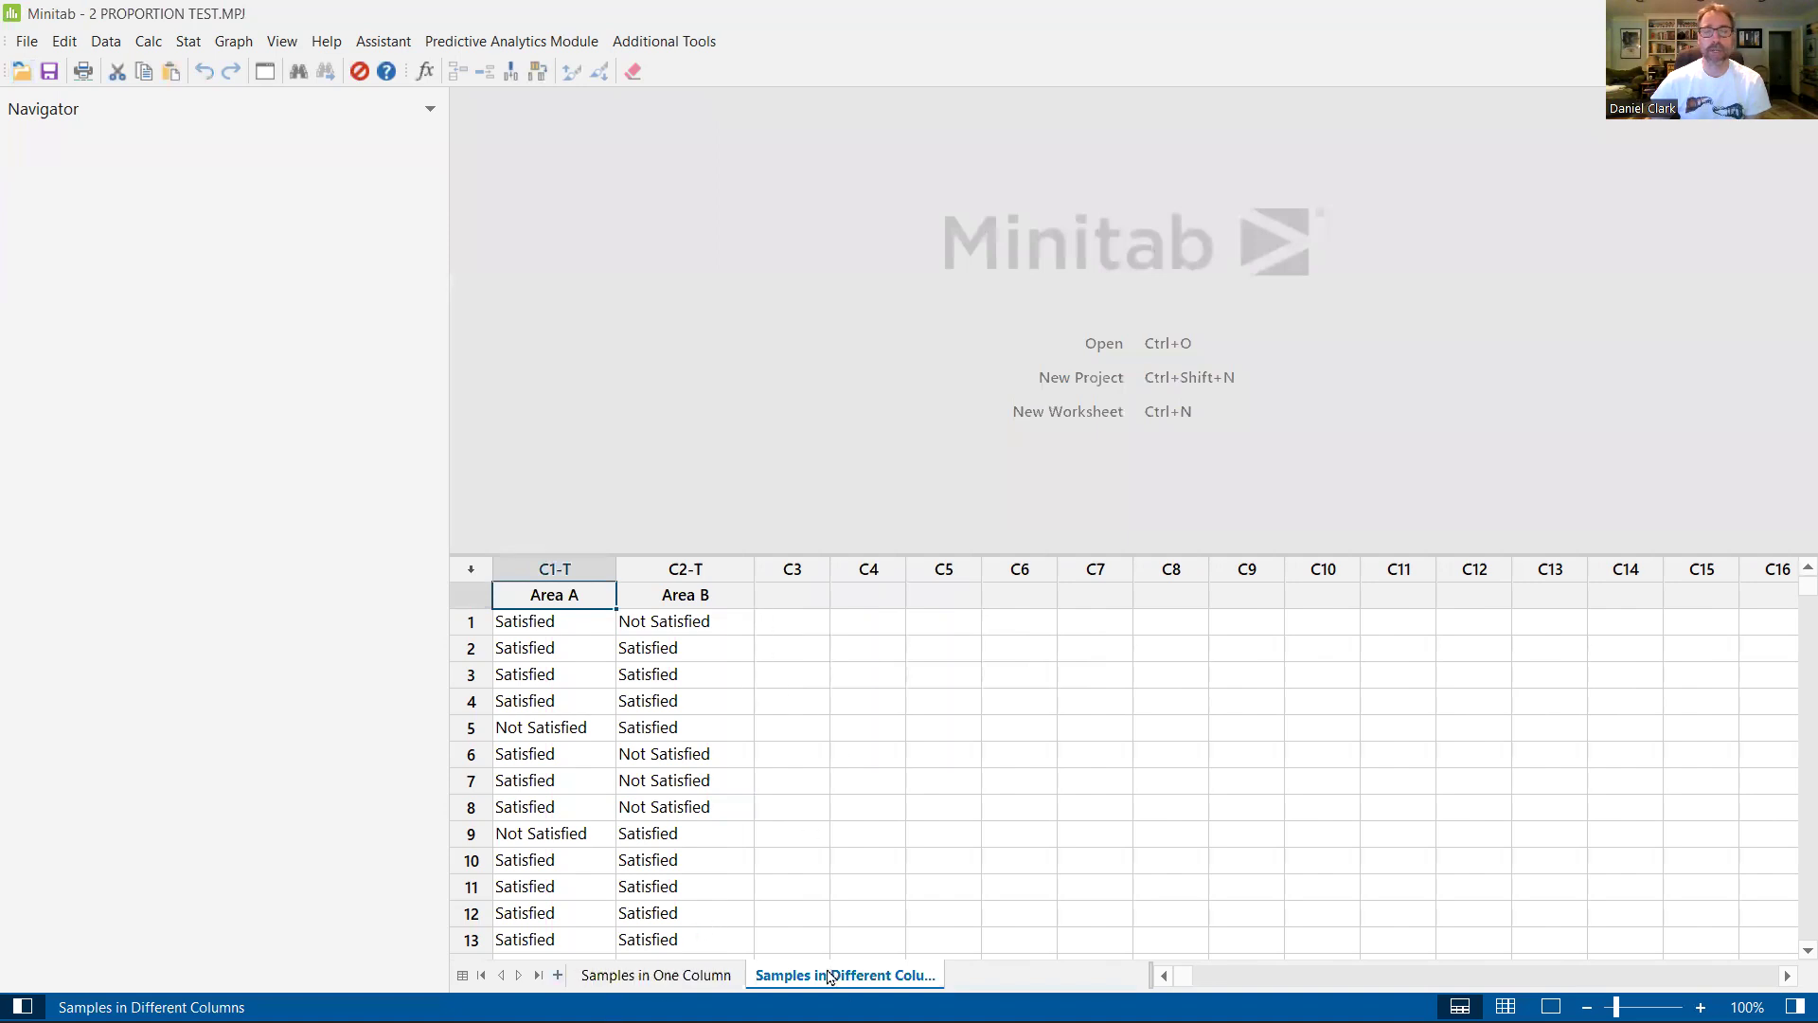
left_click(616, 976)
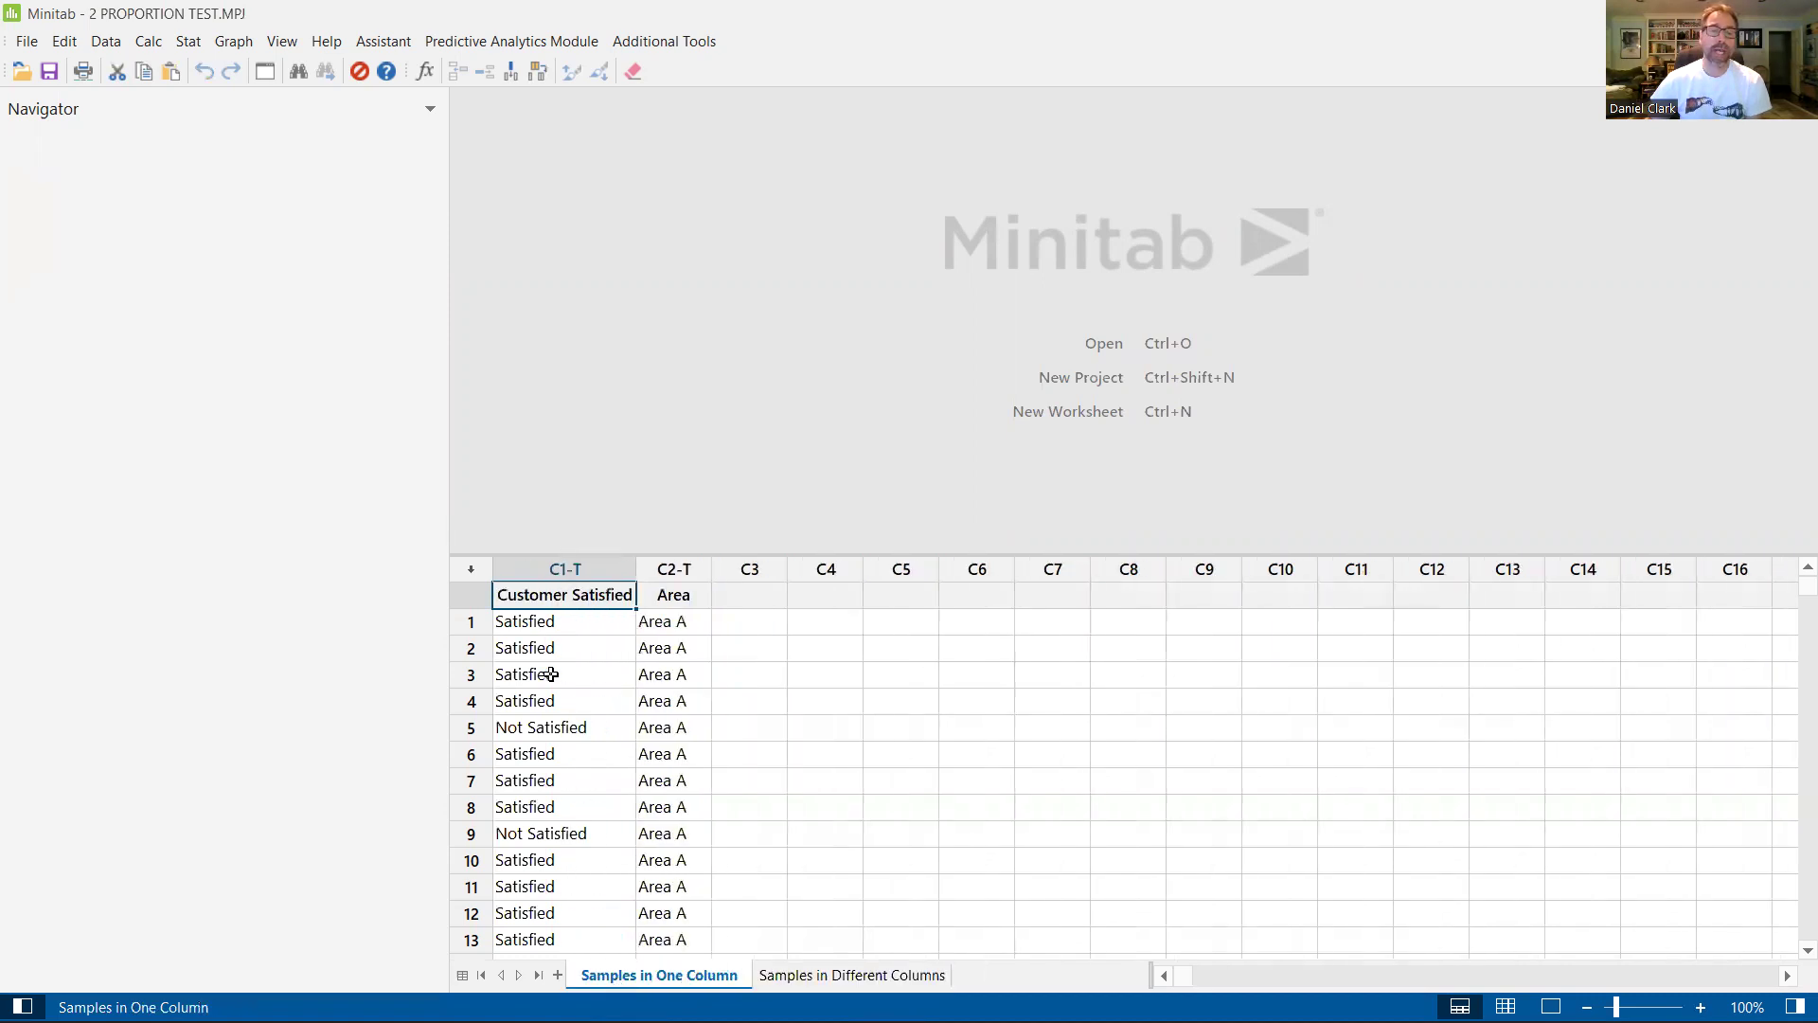
Examine the Customer Satisfied and Area columns from the first row to the end of the data.
scroll(533, 727, "down", 20)
scroll(535, 729, "down", 20)
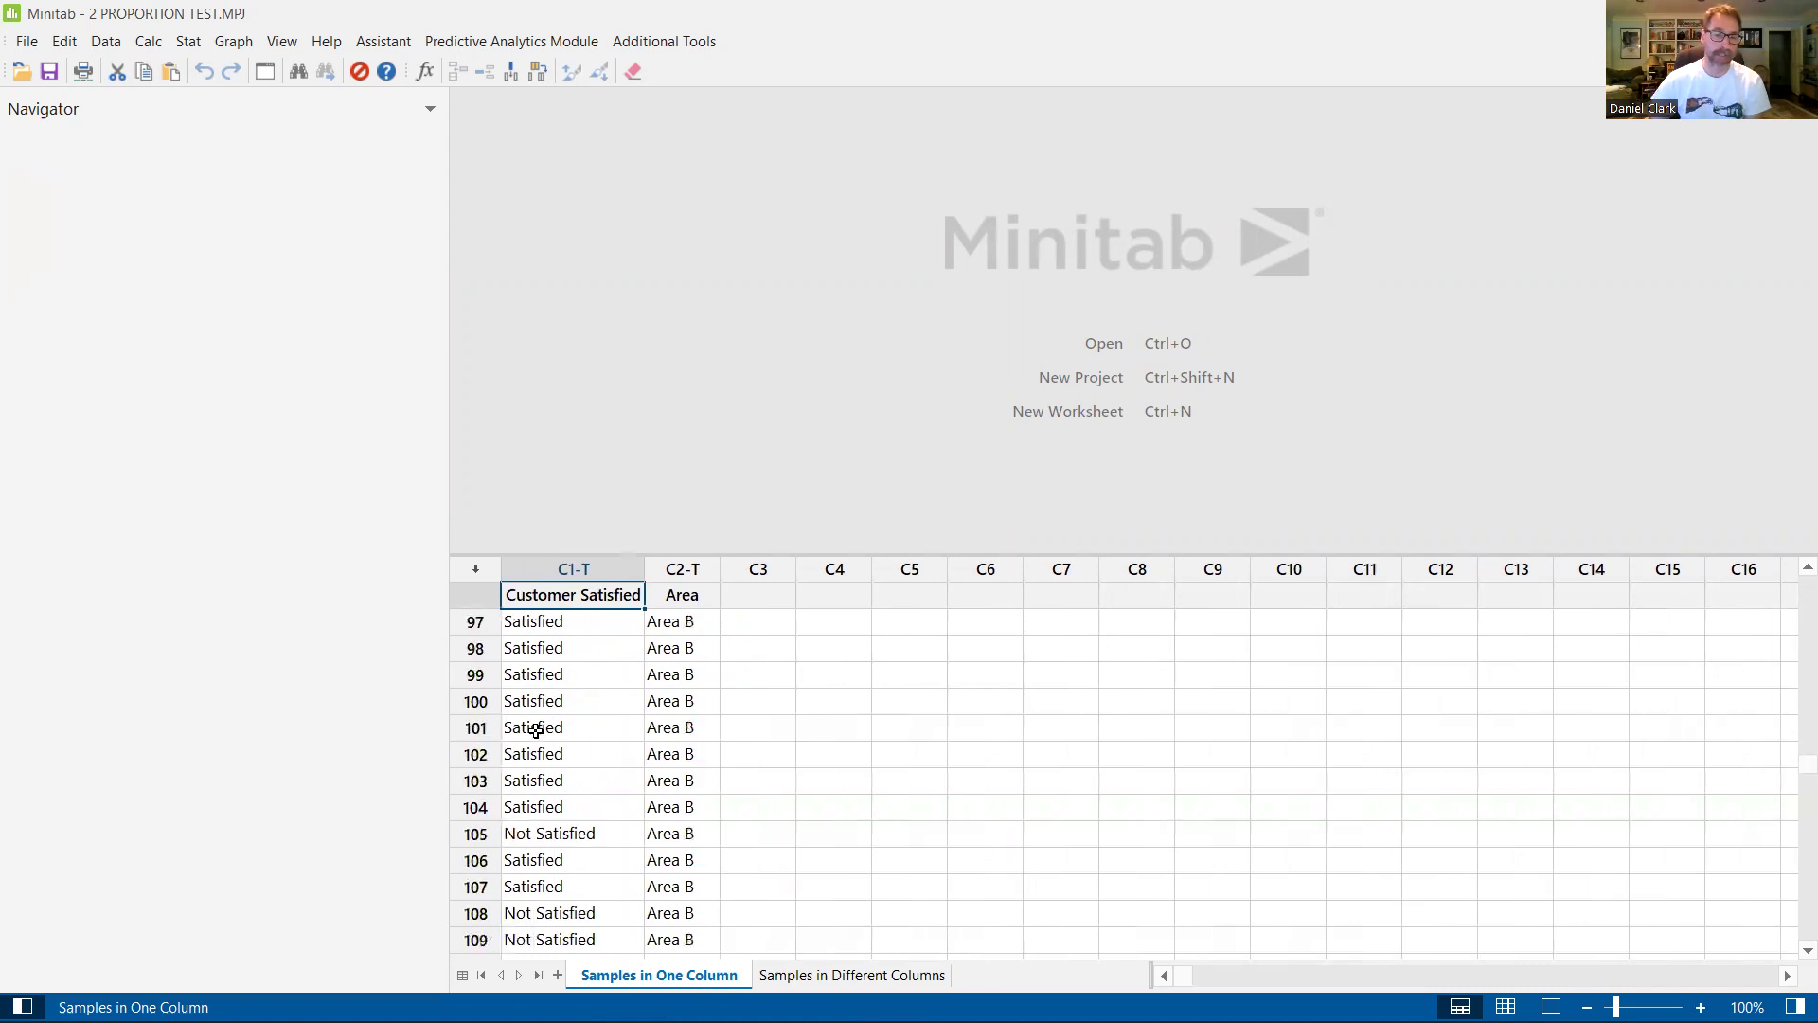
scroll(554, 815, "down", 5)
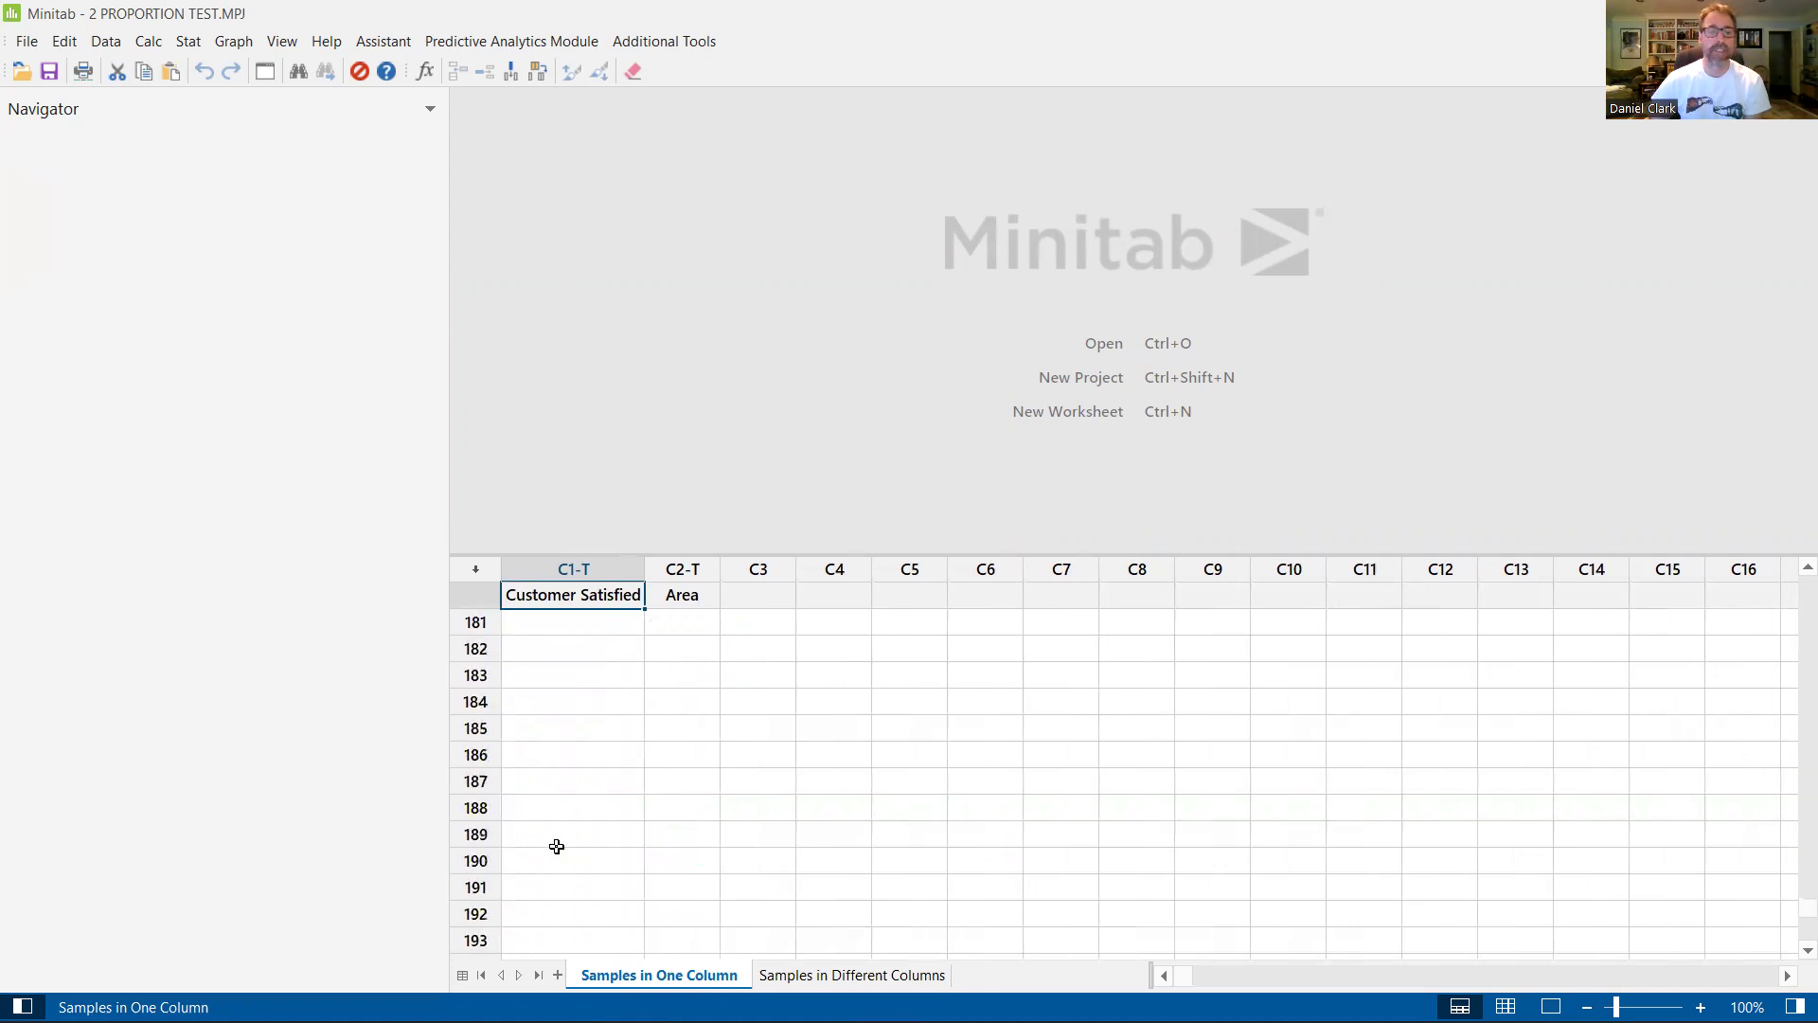
scroll(559, 805, "up", 3)
scroll(589, 844, "up", 20)
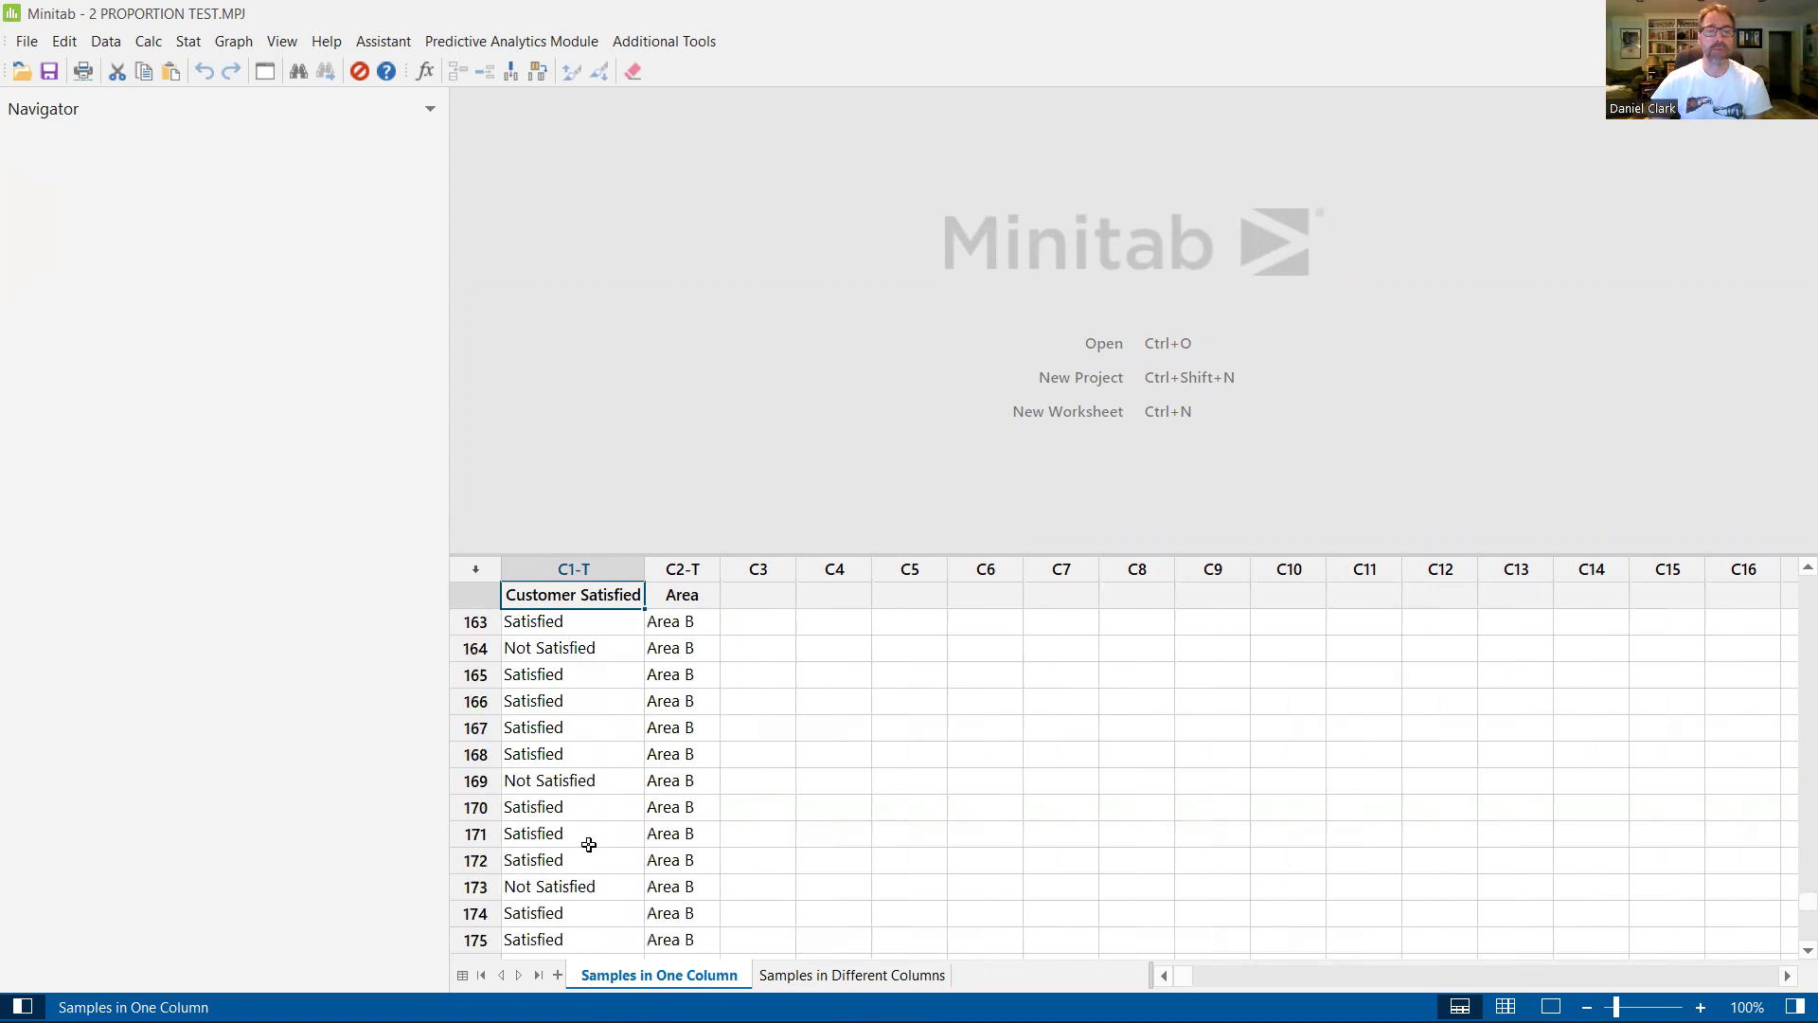
scroll(589, 844, "up", 19)
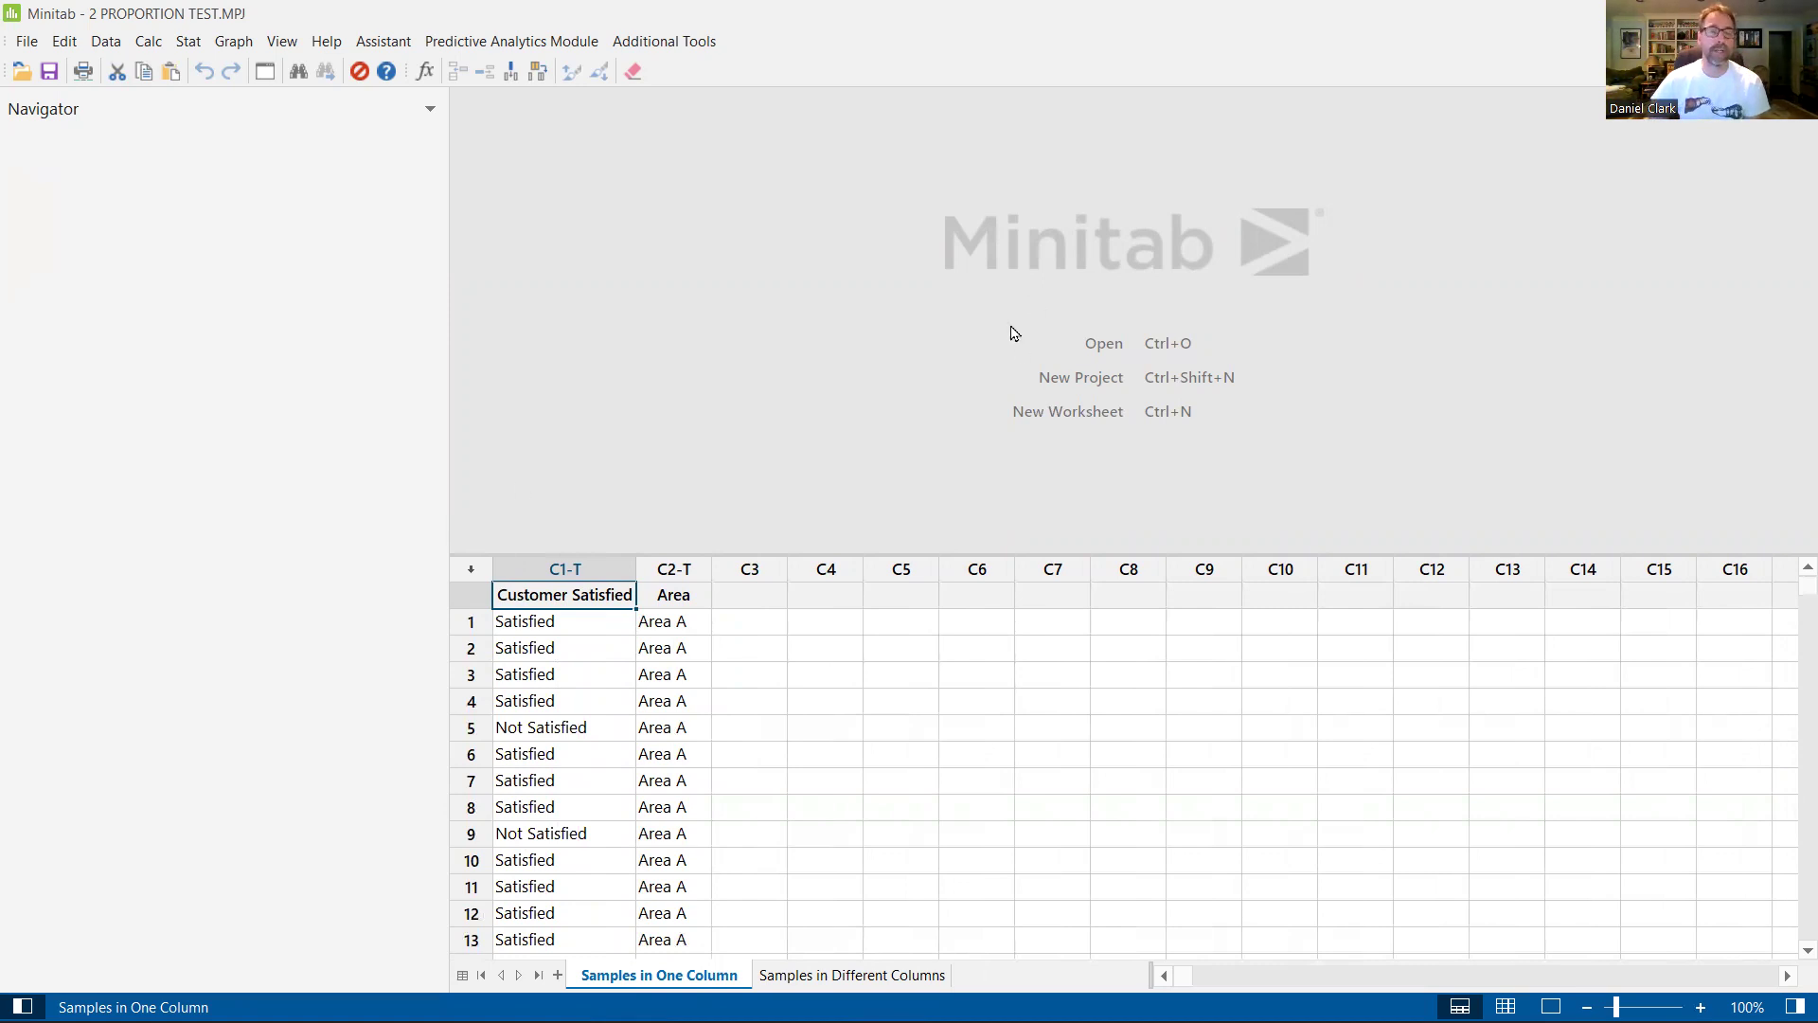
Run a 1 Proportion test on the Customer Satisfied column, using the option for one or more samples, each in a column.
left_click(189, 42)
mouse_move(222, 69)
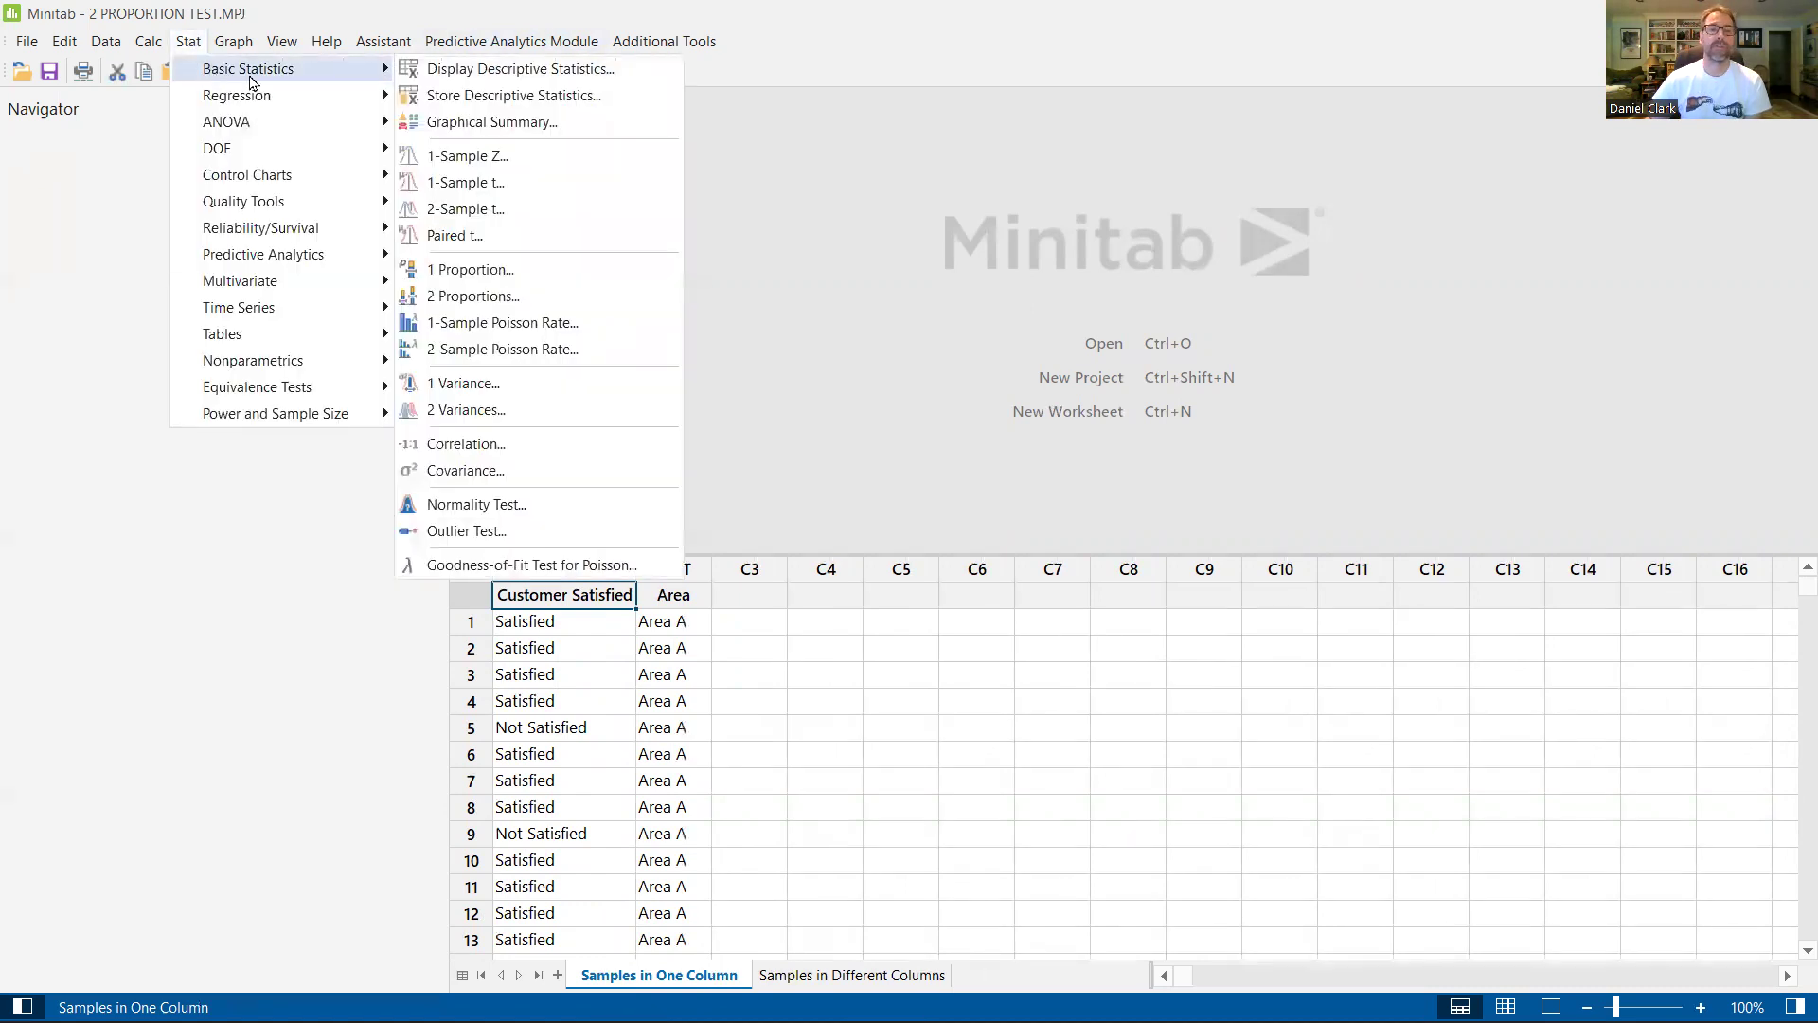
left_click(535, 271)
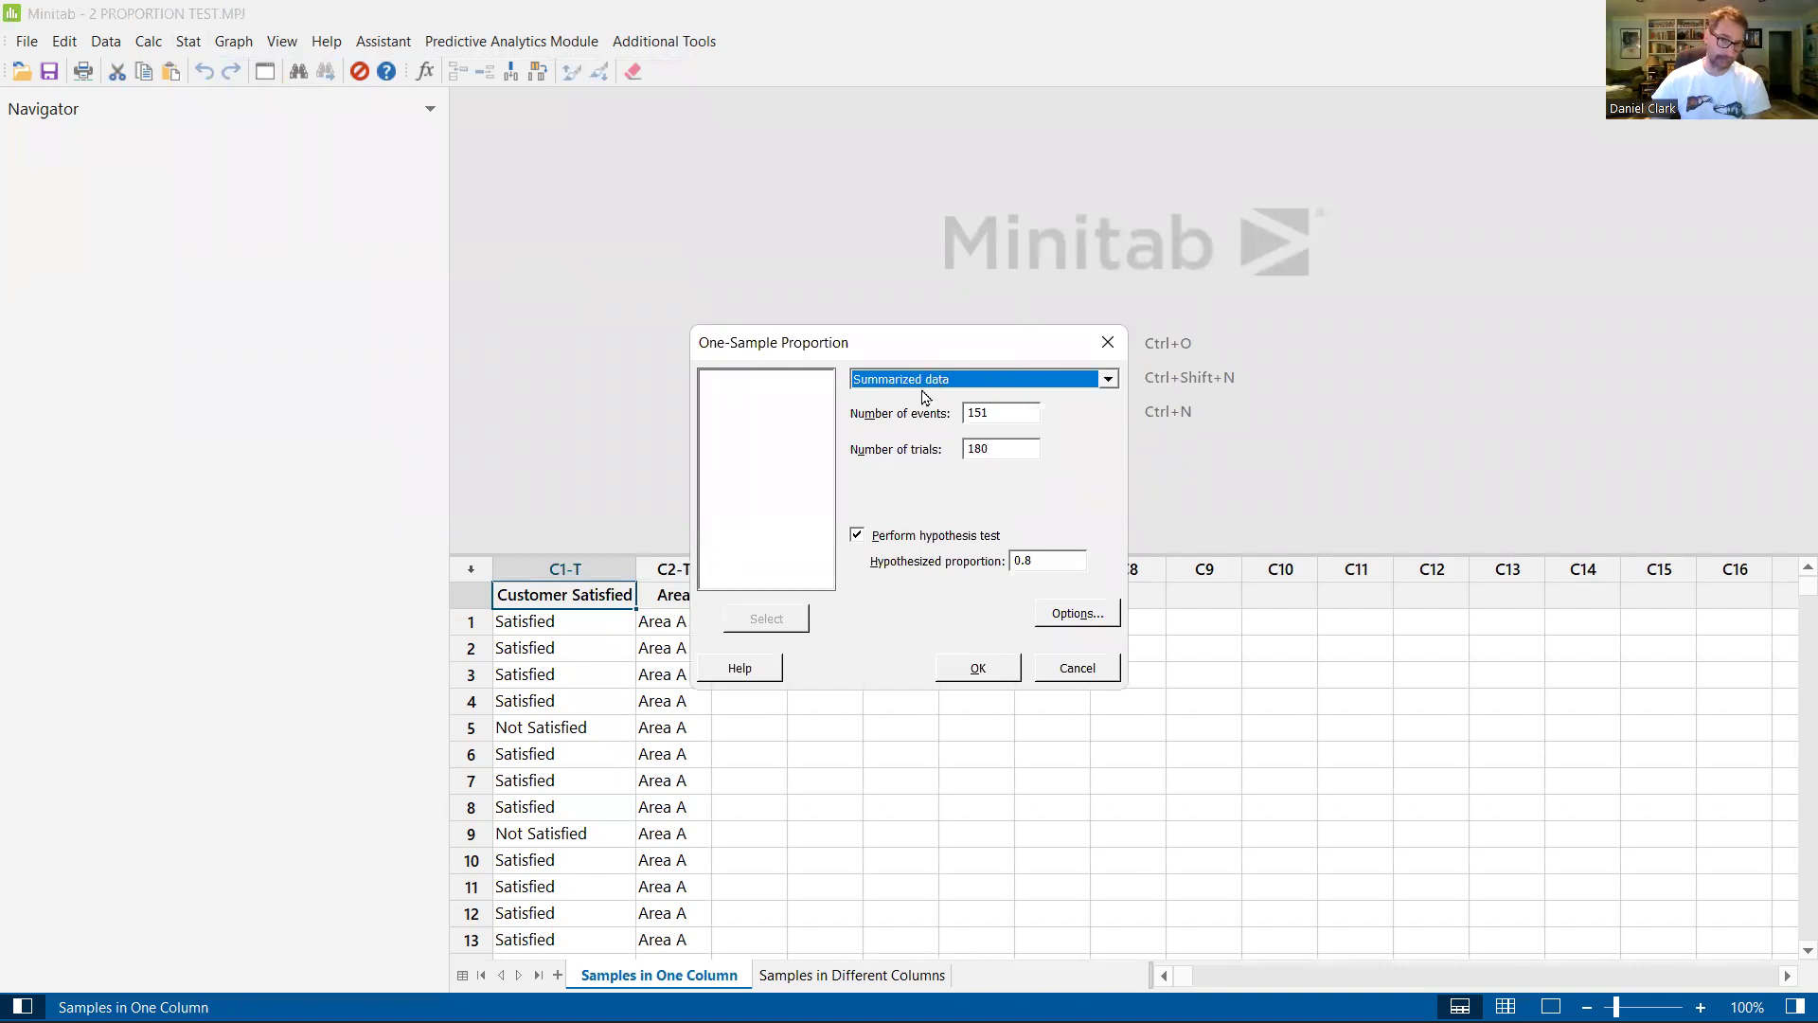
left_click(1105, 380)
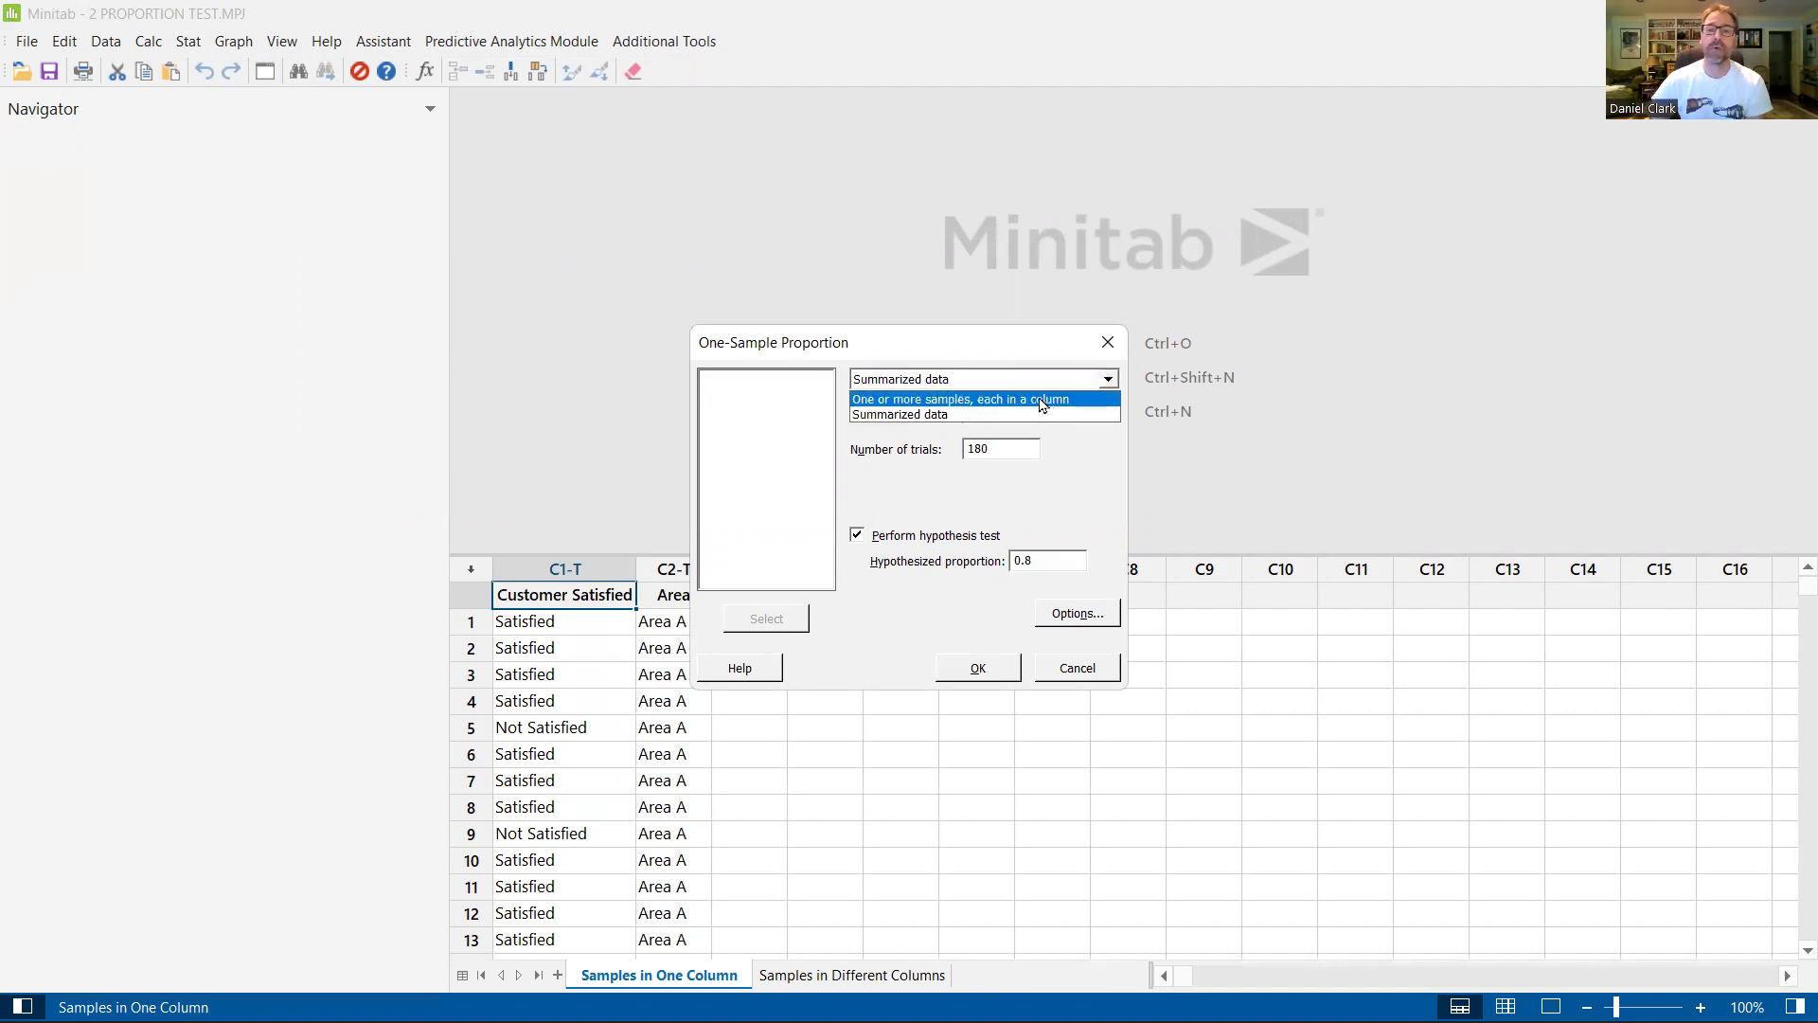
left_click(1043, 399)
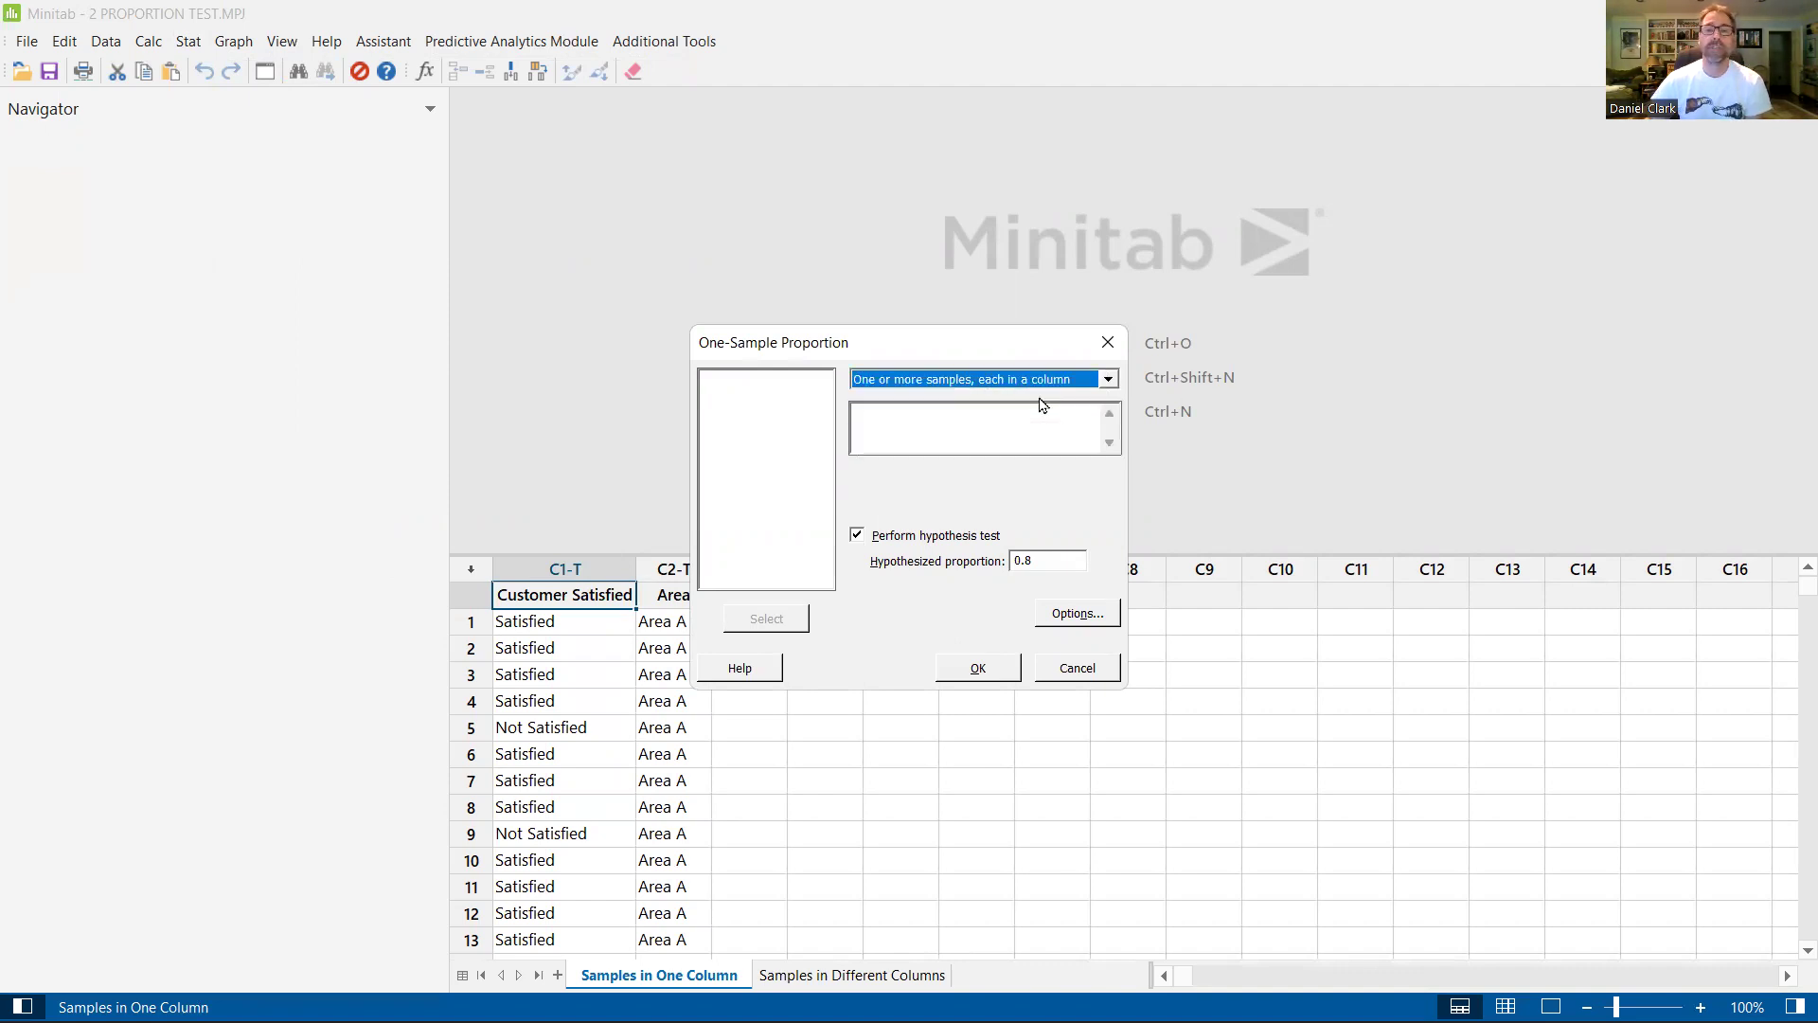
left_click(1021, 419)
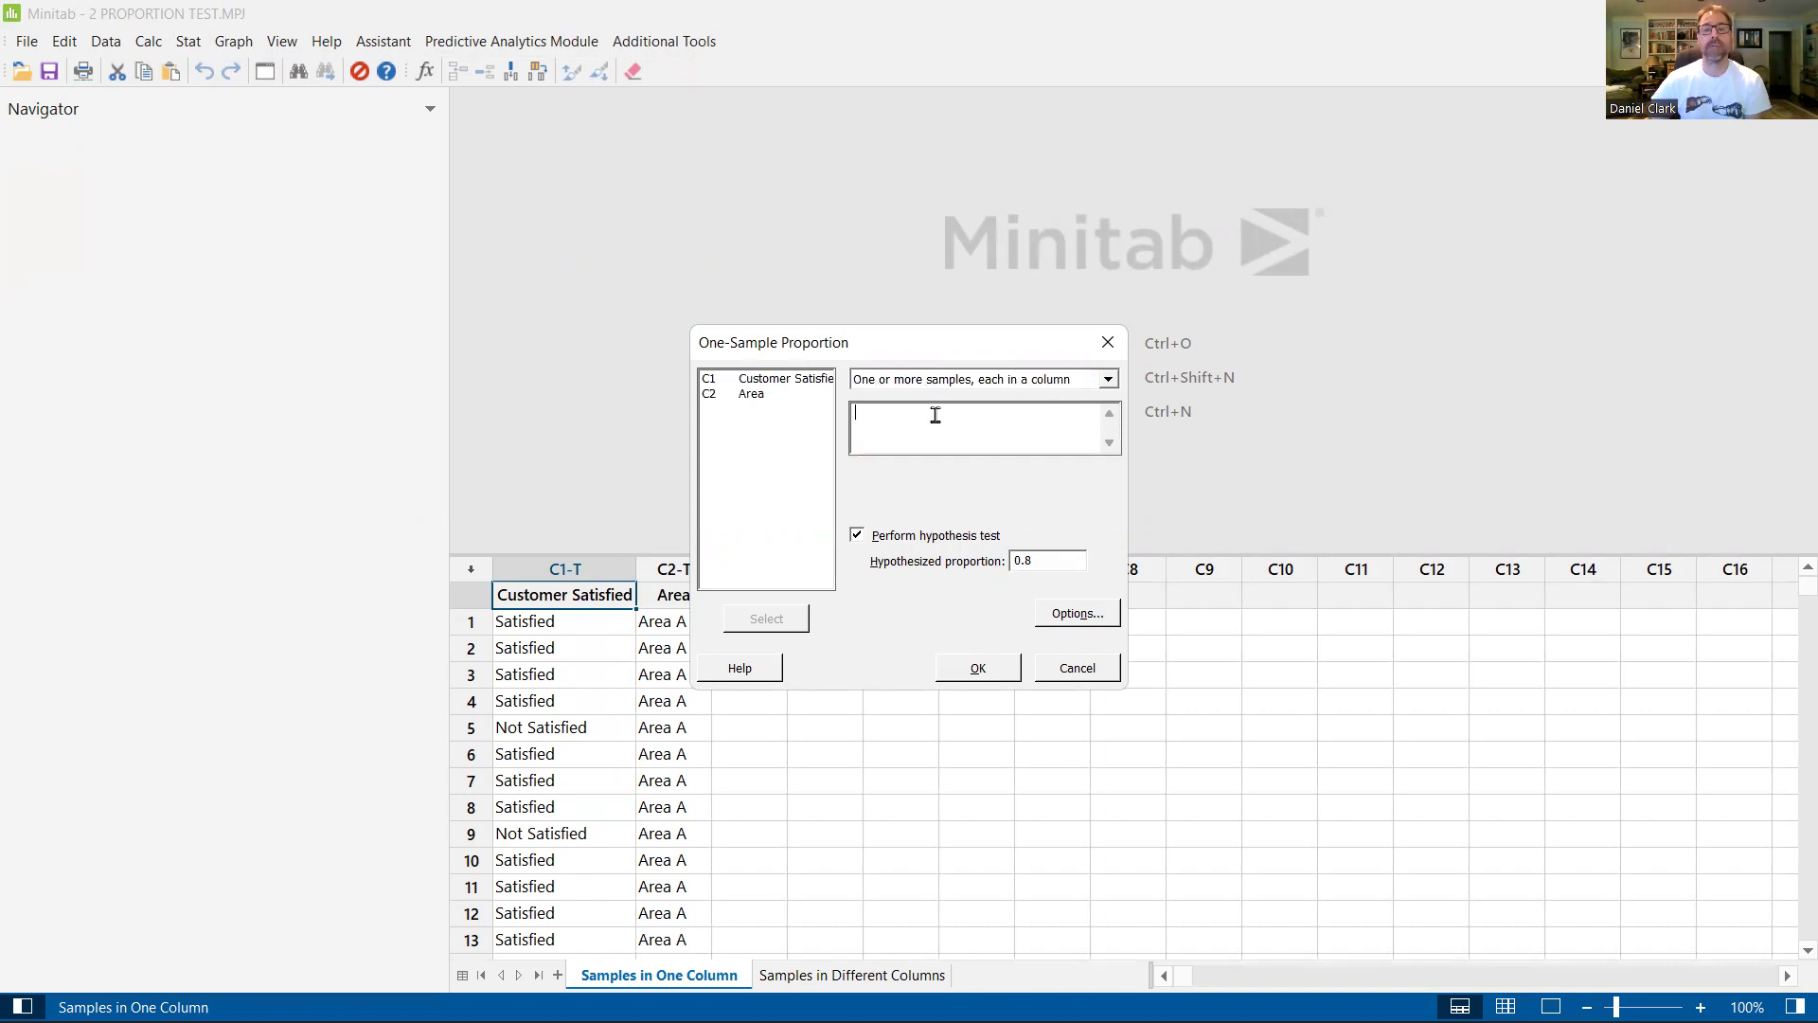
double_click(778, 383)
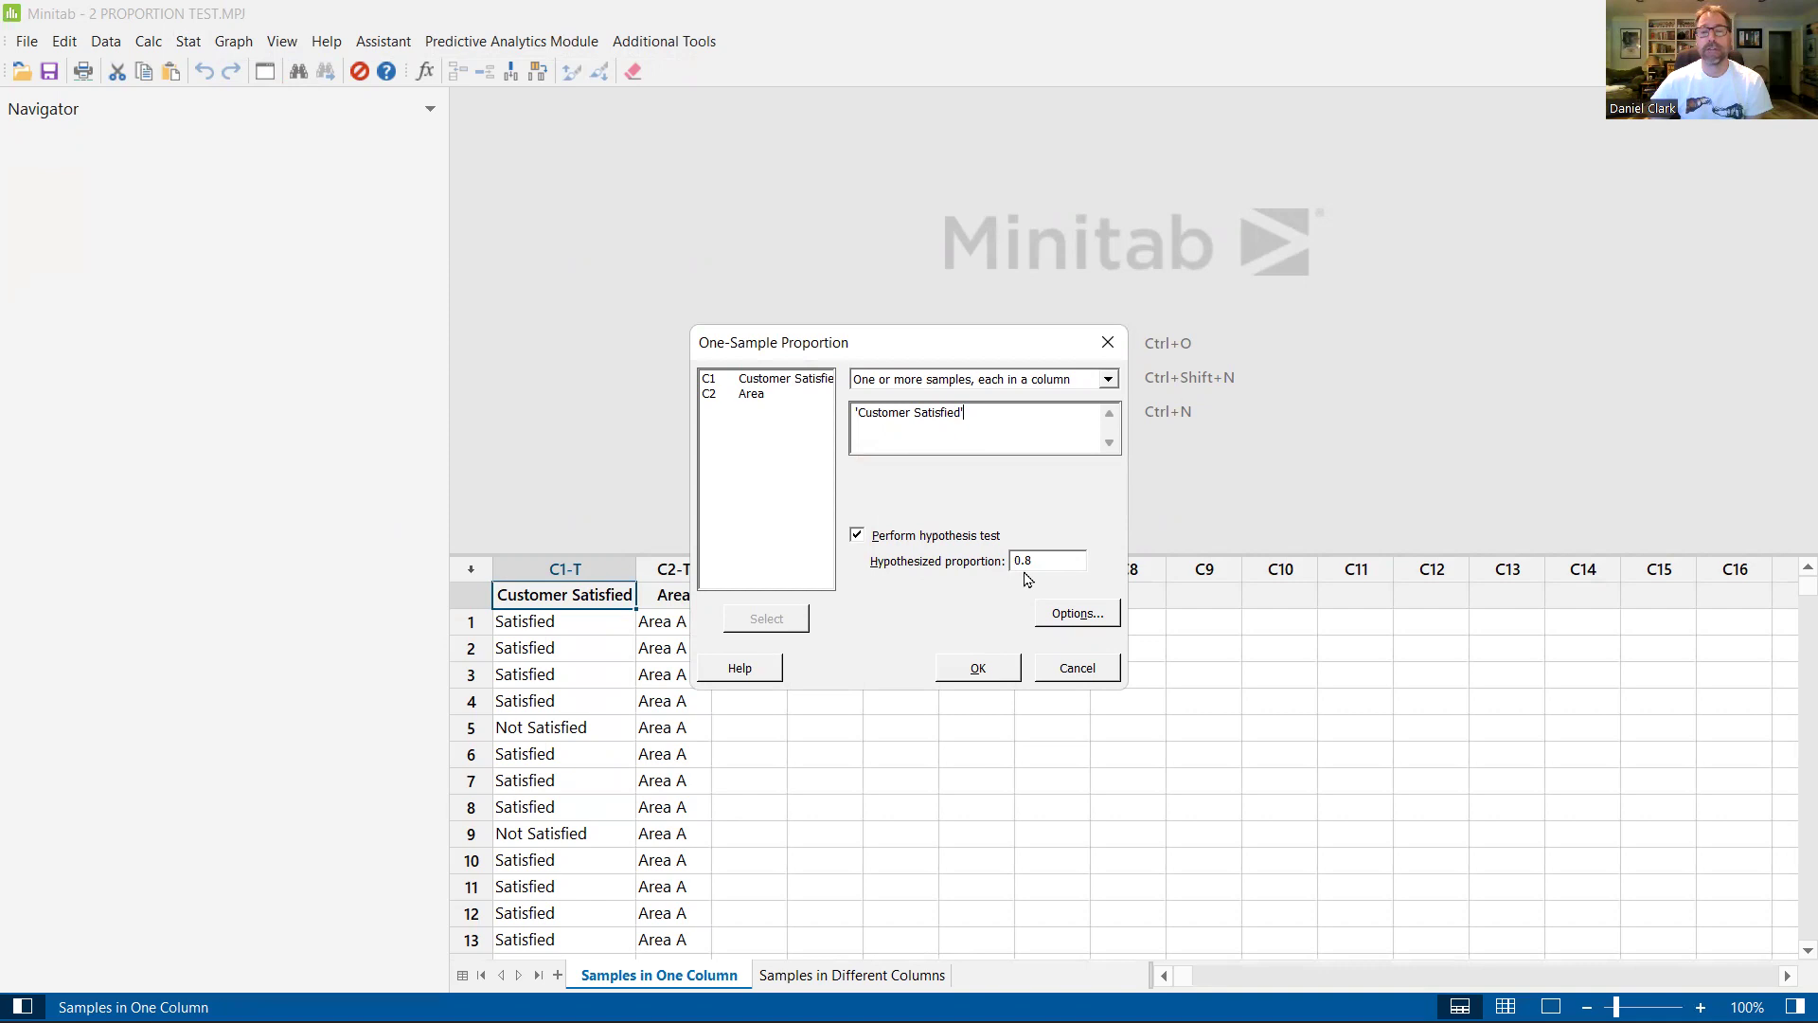
left_click(980, 668)
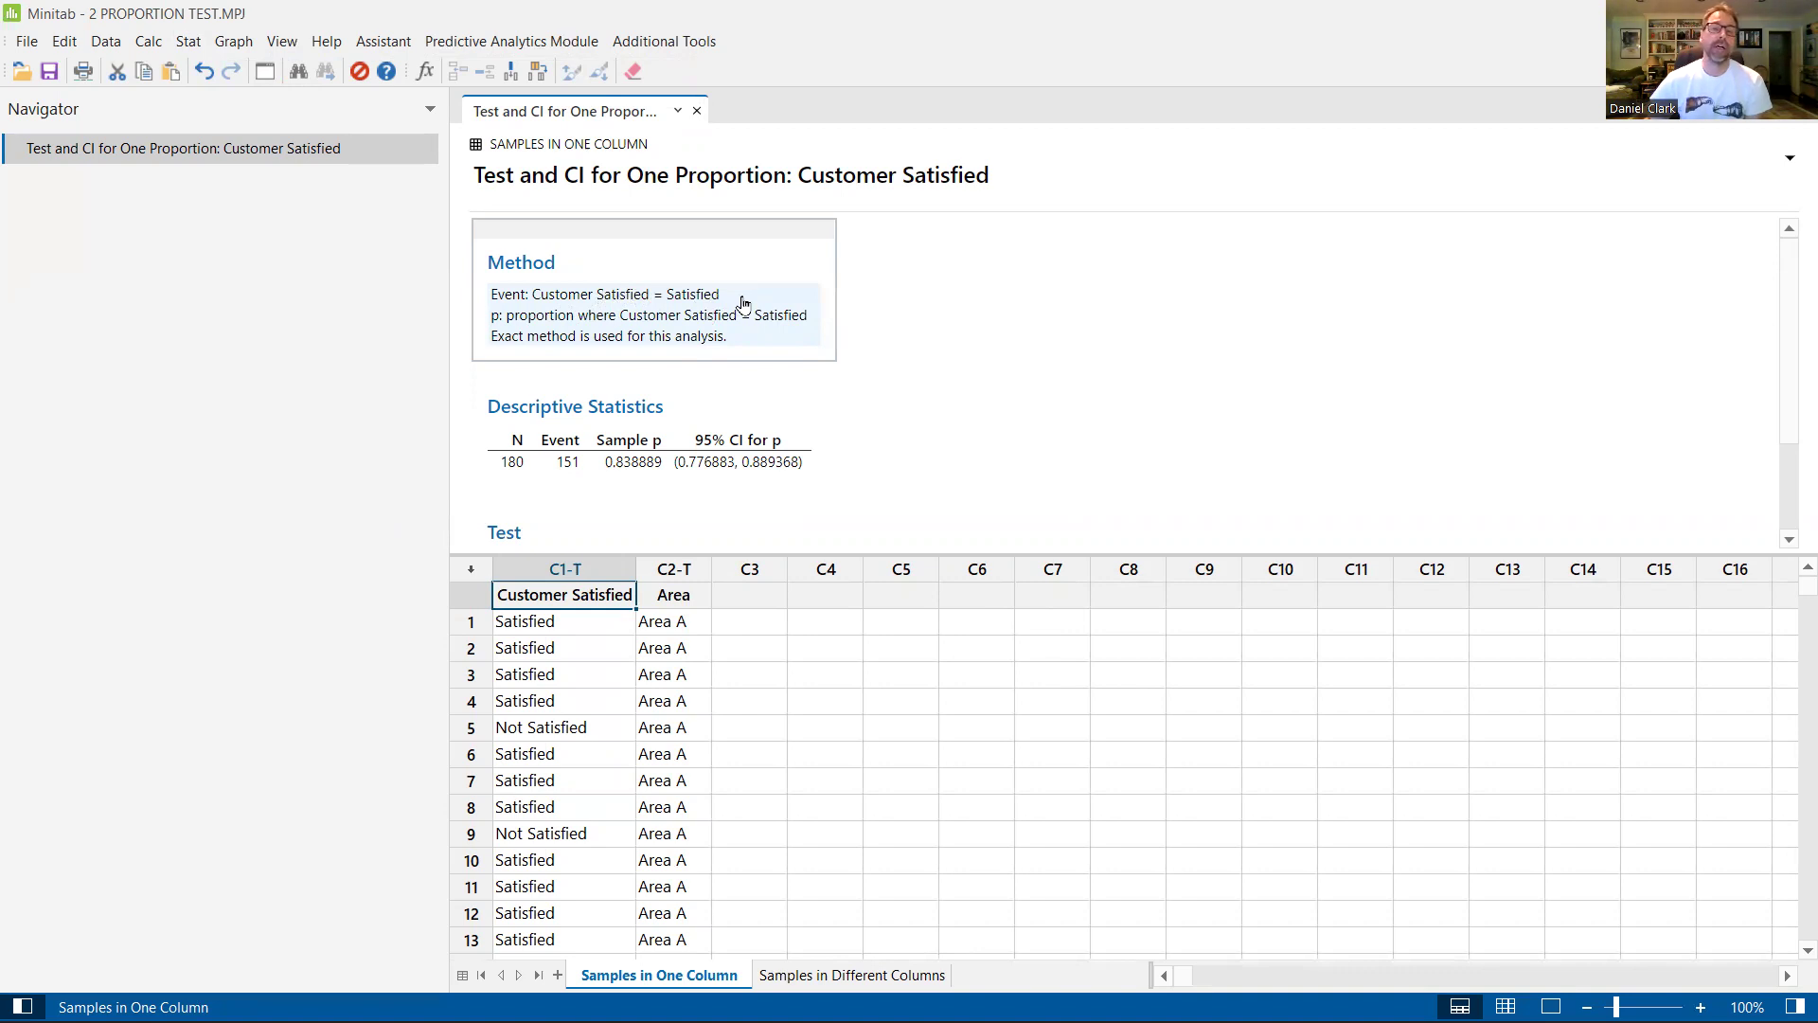
Review the Customer Satisfied test output, comparing the event definition with the worksheet and checking the hypotheses and p-value.
left_click(556, 621)
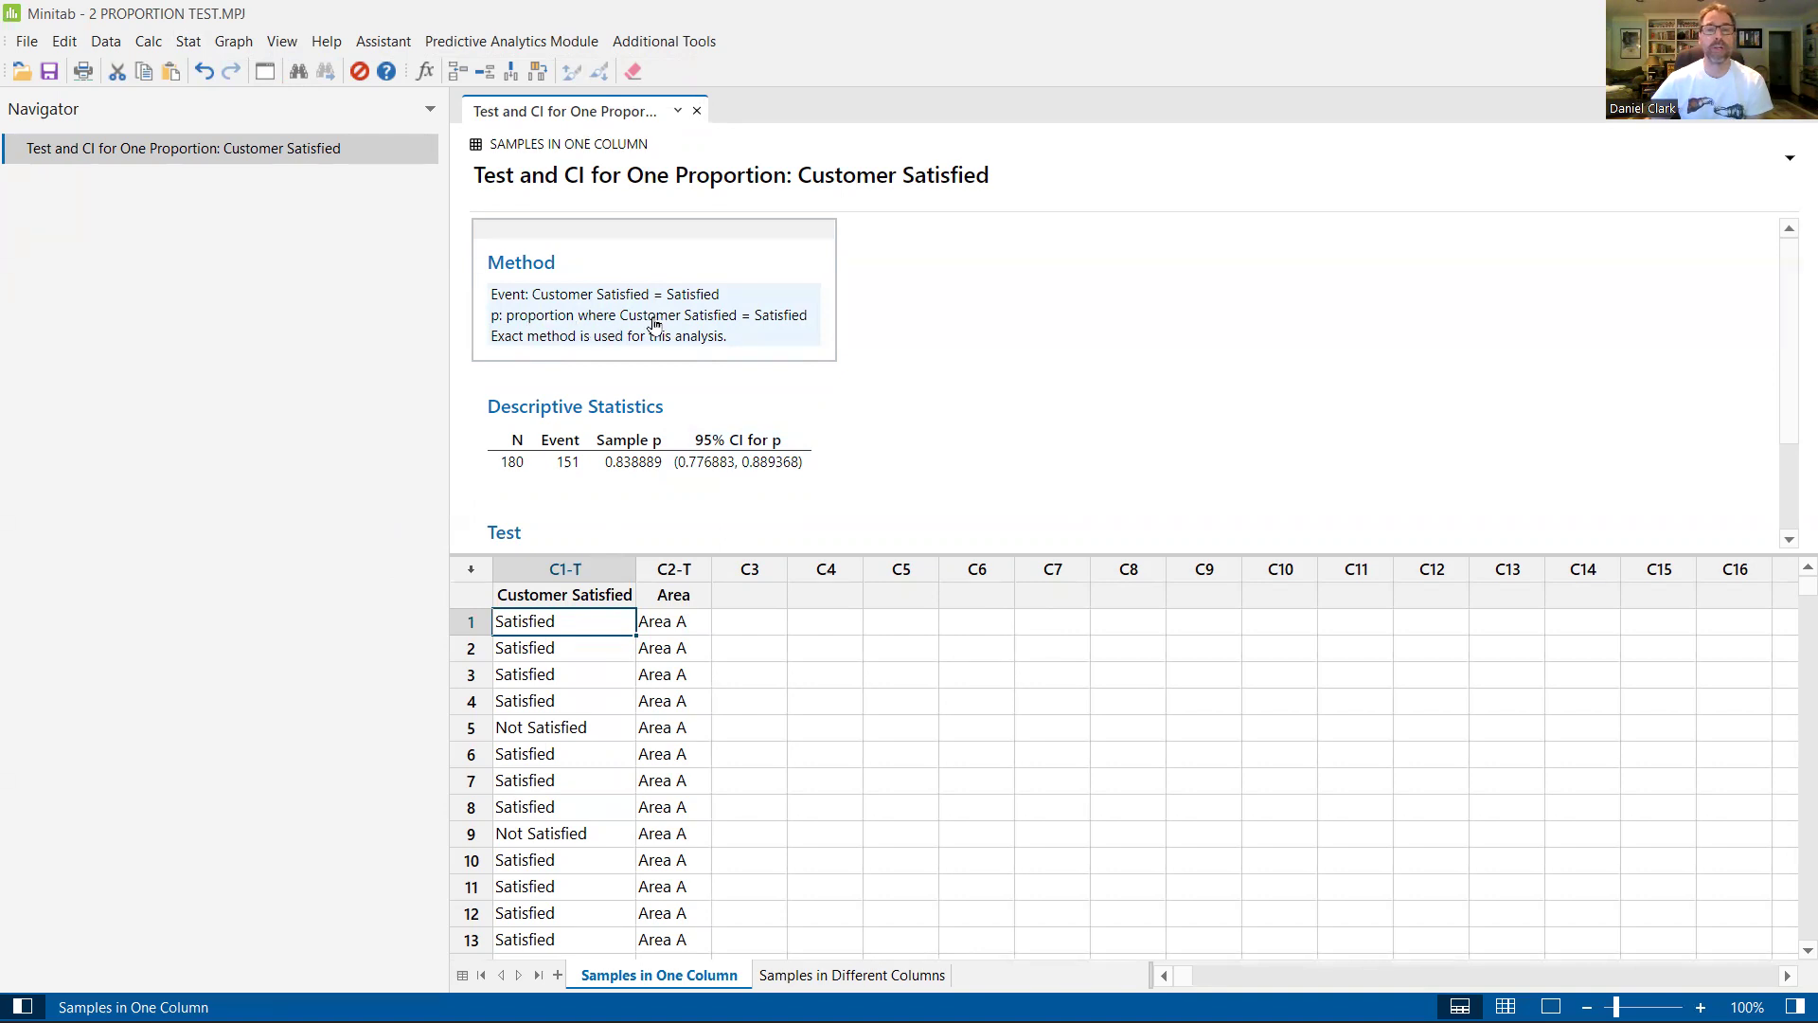
left_click(549, 600)
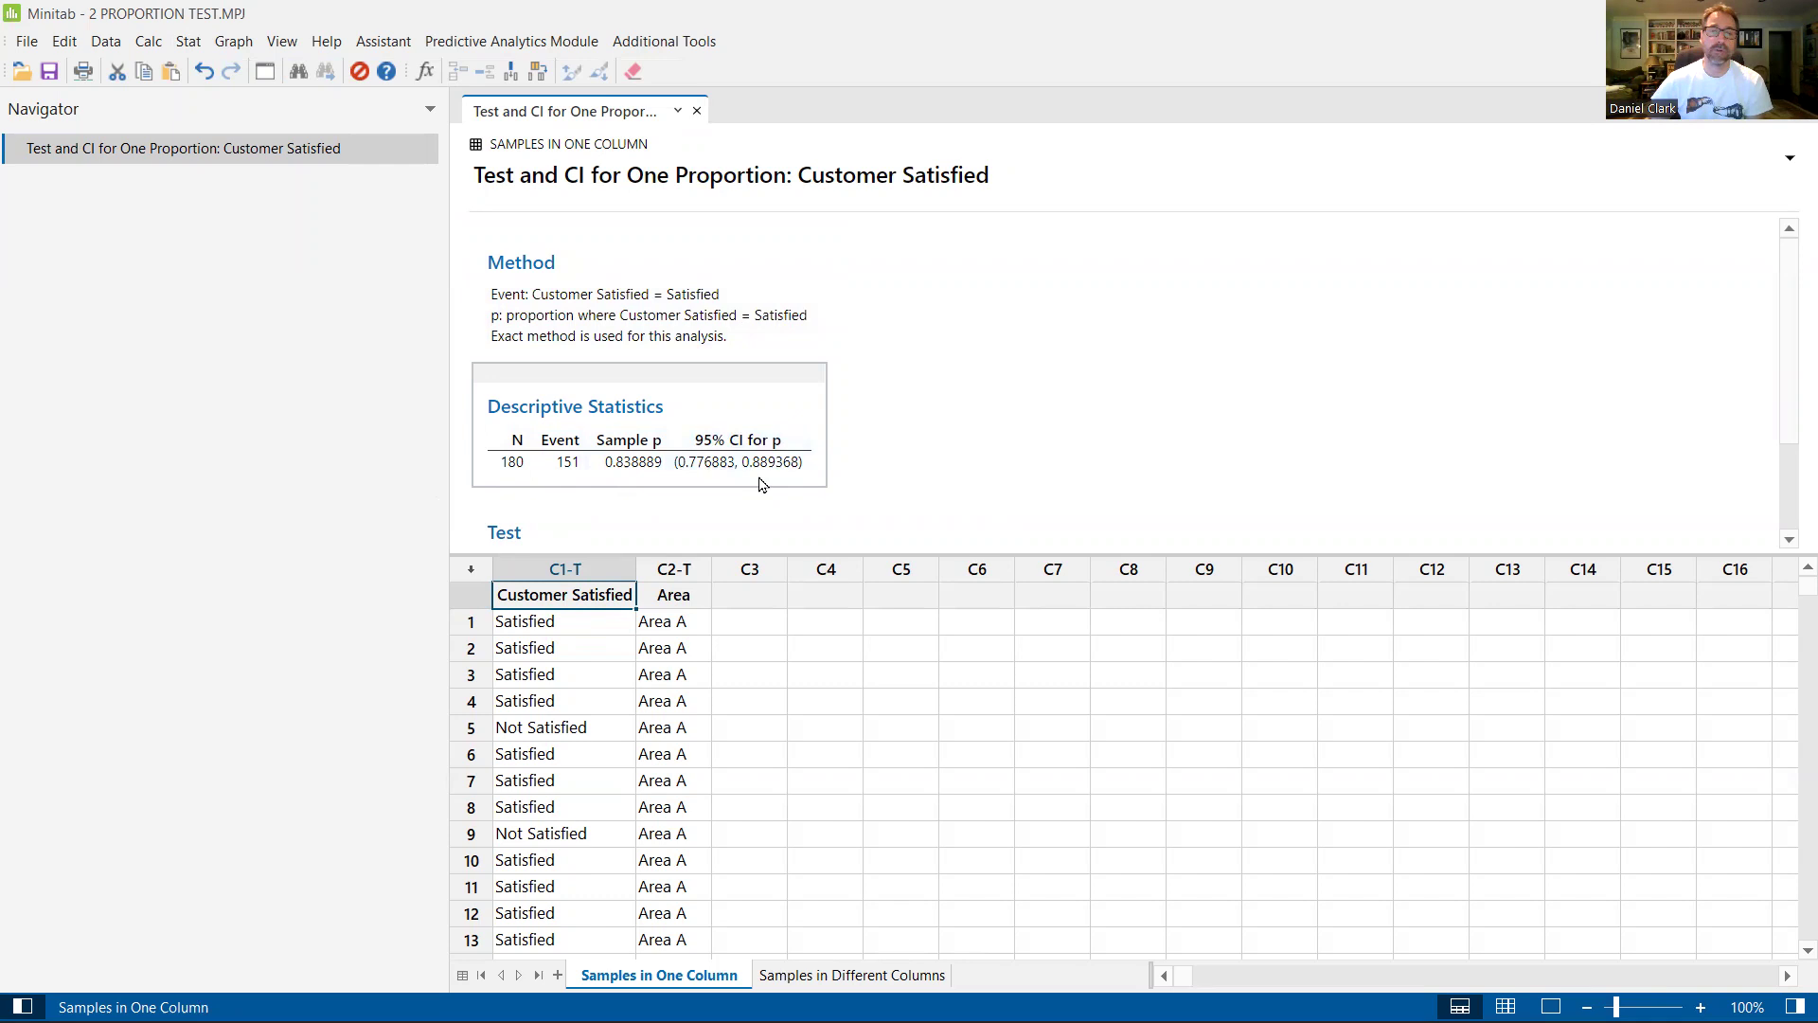
scroll(913, 433, "down", 3)
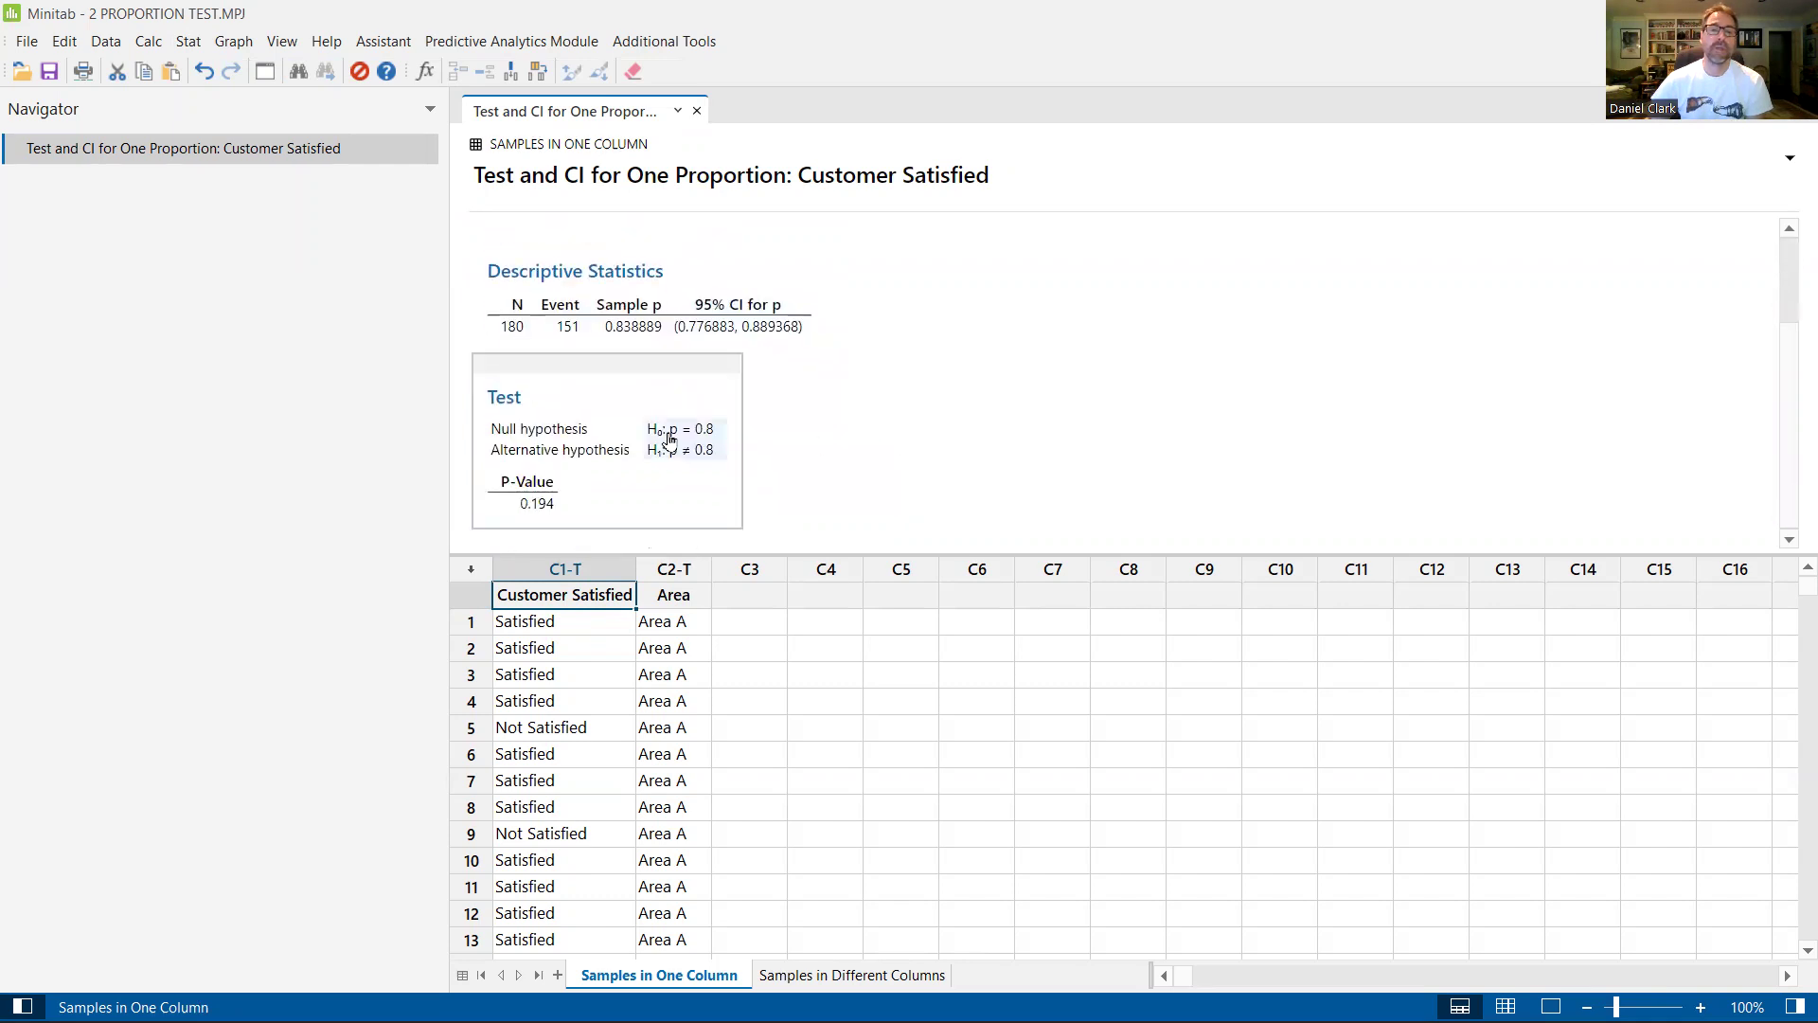